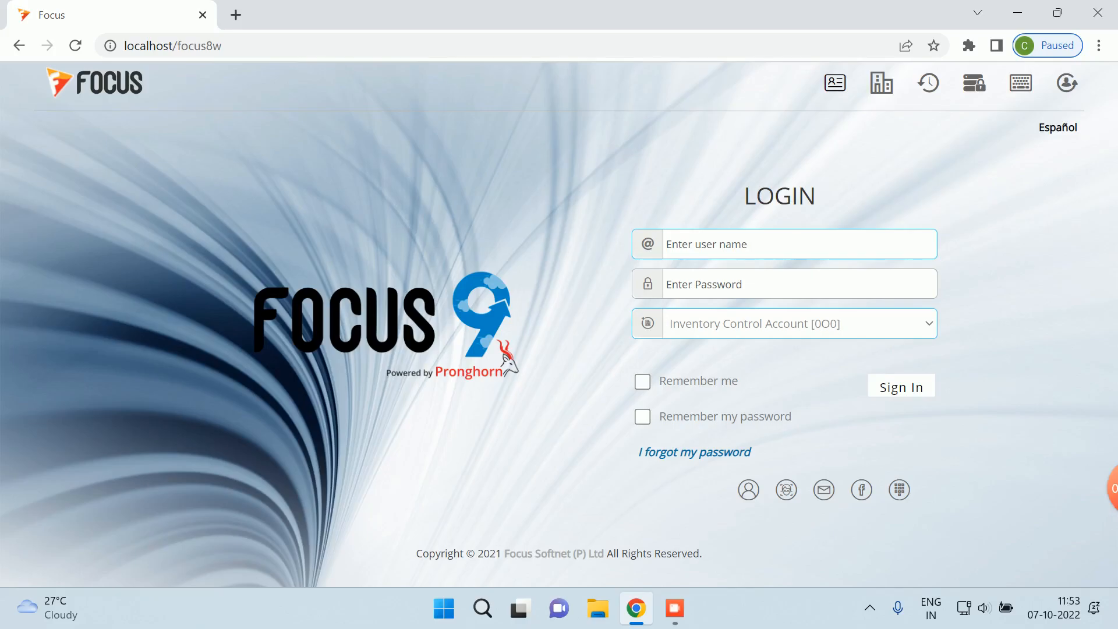
- Sign in to Focus 9 ERP with the user name and password
left_click(667, 244)
type("su")
key("Tab")
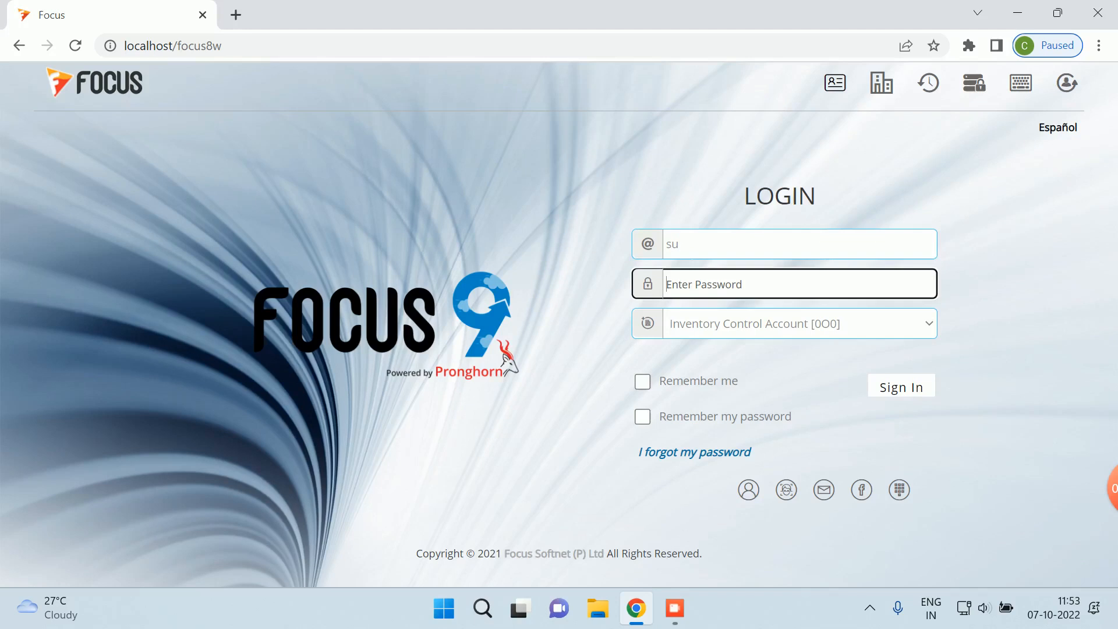
type("su")
key("Return")
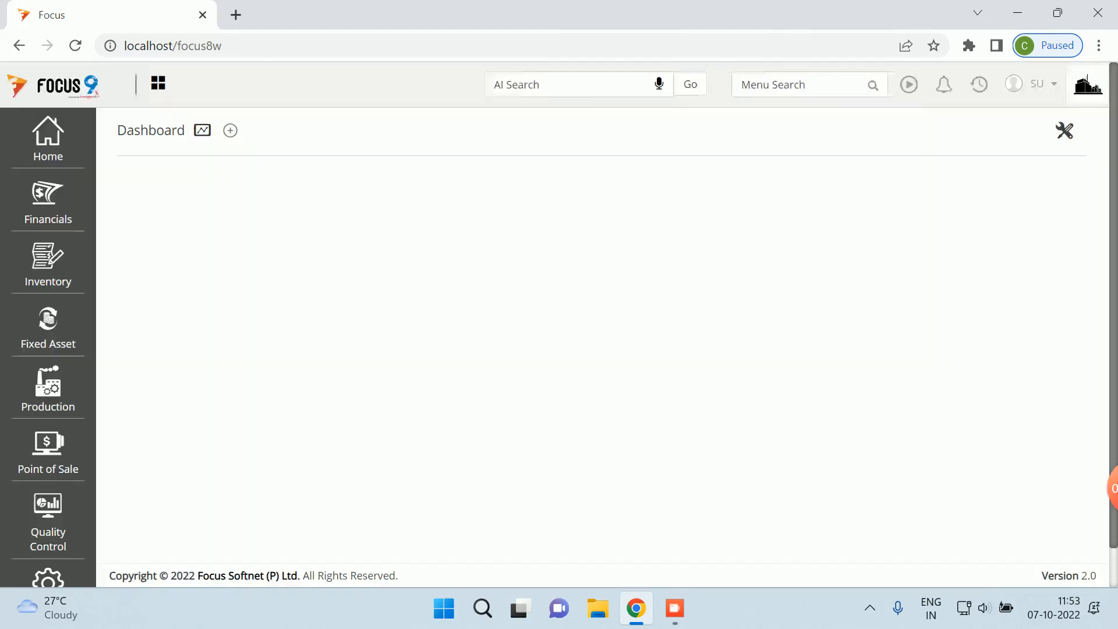
- Search the menu for 'local' and open the Local Purchase Order screen
left_click(798, 85)
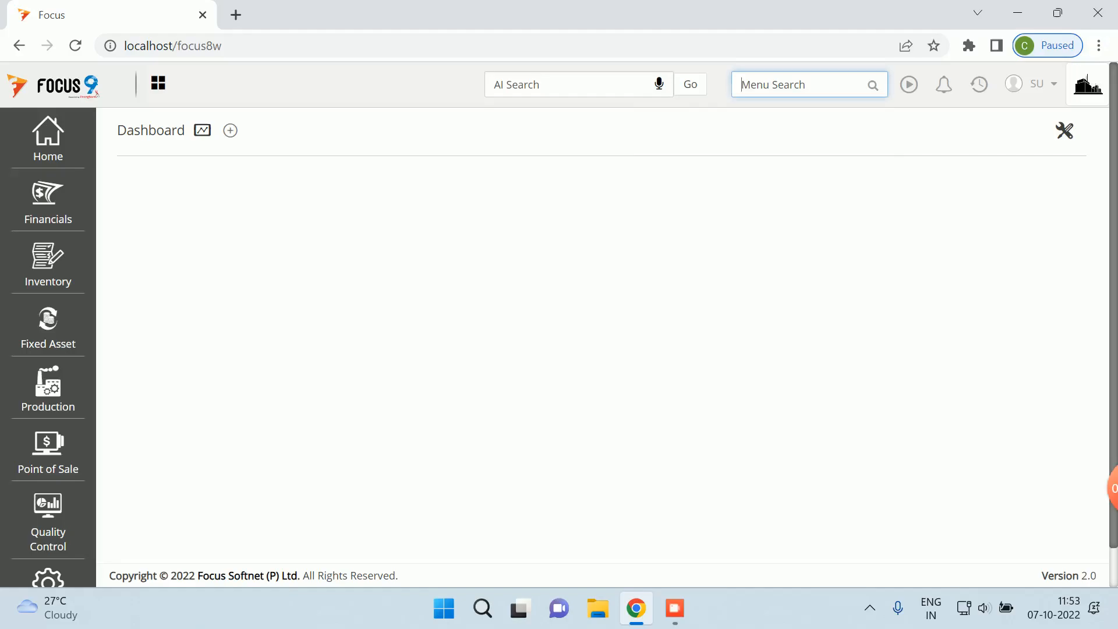
type("local")
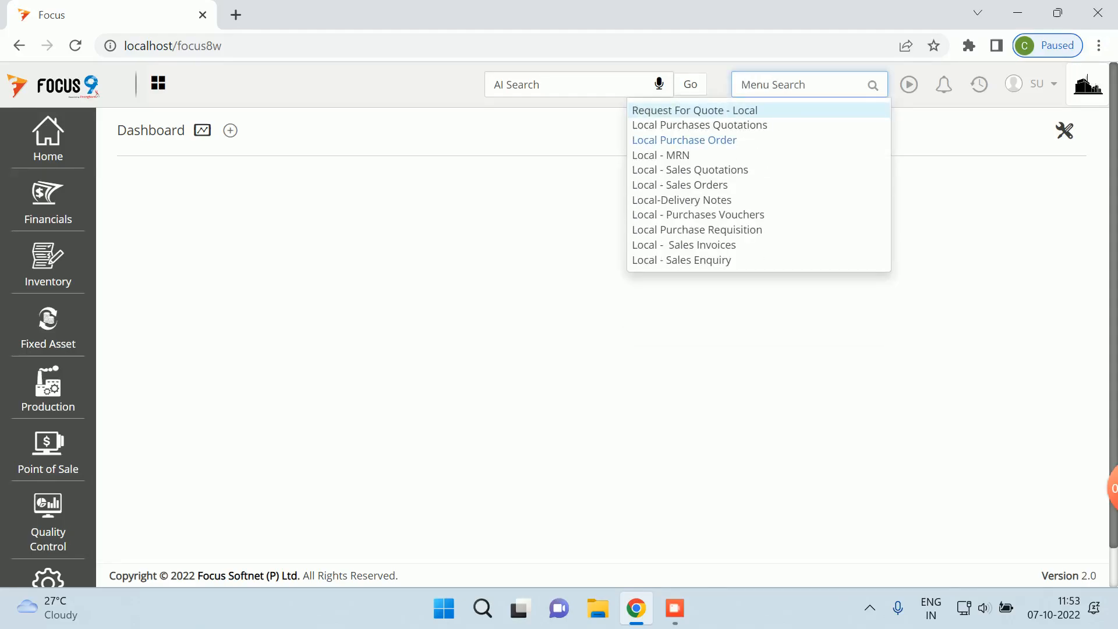
left_click(684, 140)
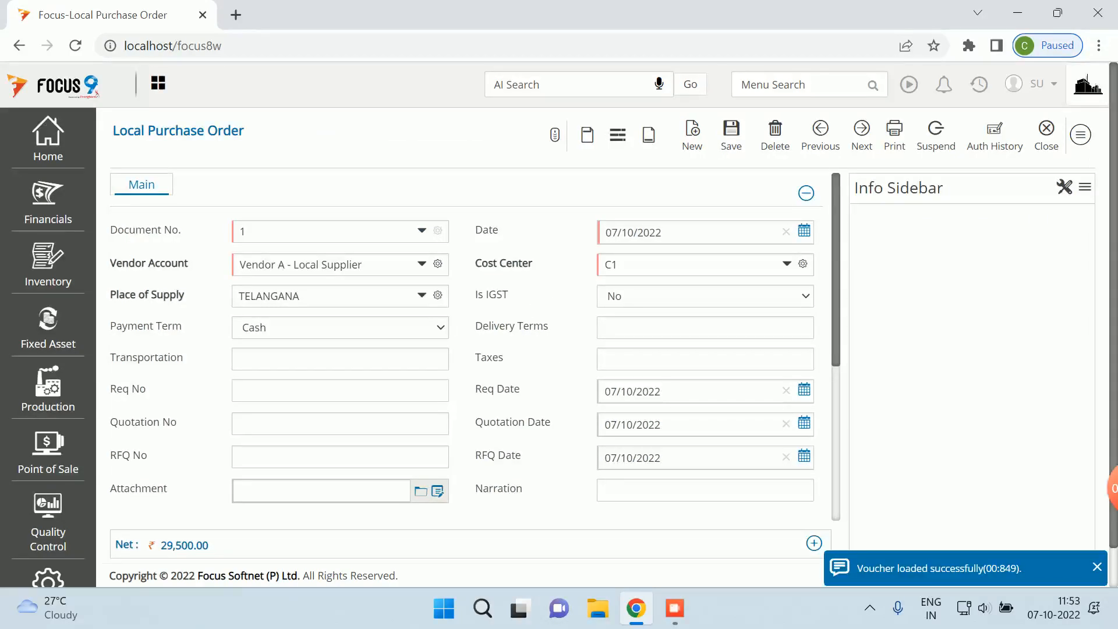
- Review the Prod-A line's rate, gross and GST columns, then close the order and its list
scroll(466, 350, "down", 5)
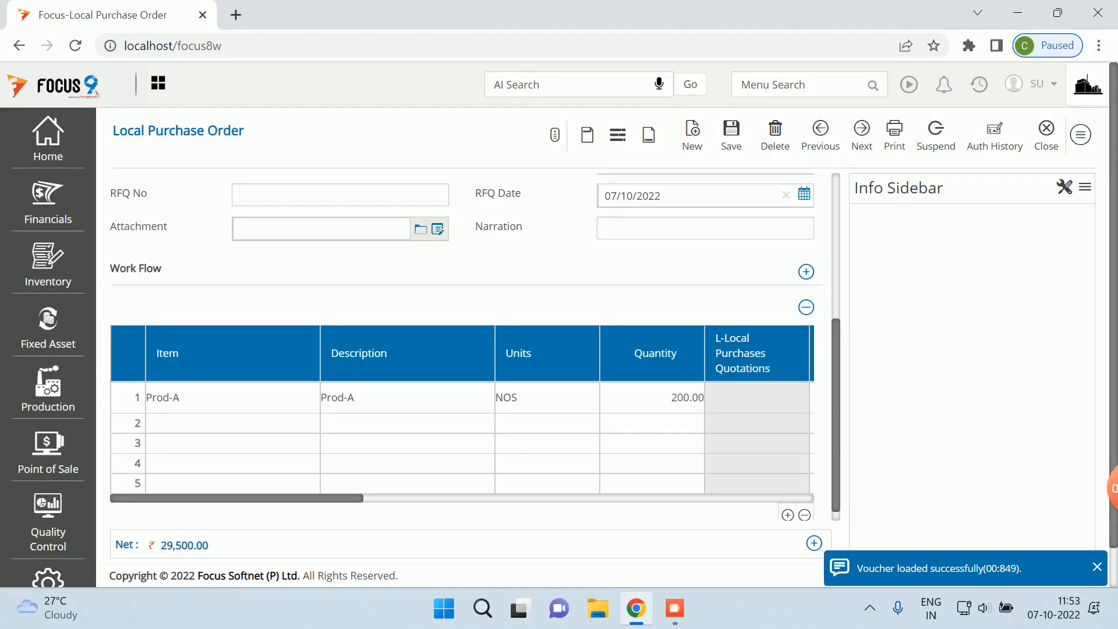
scroll(462, 409, "right", 5)
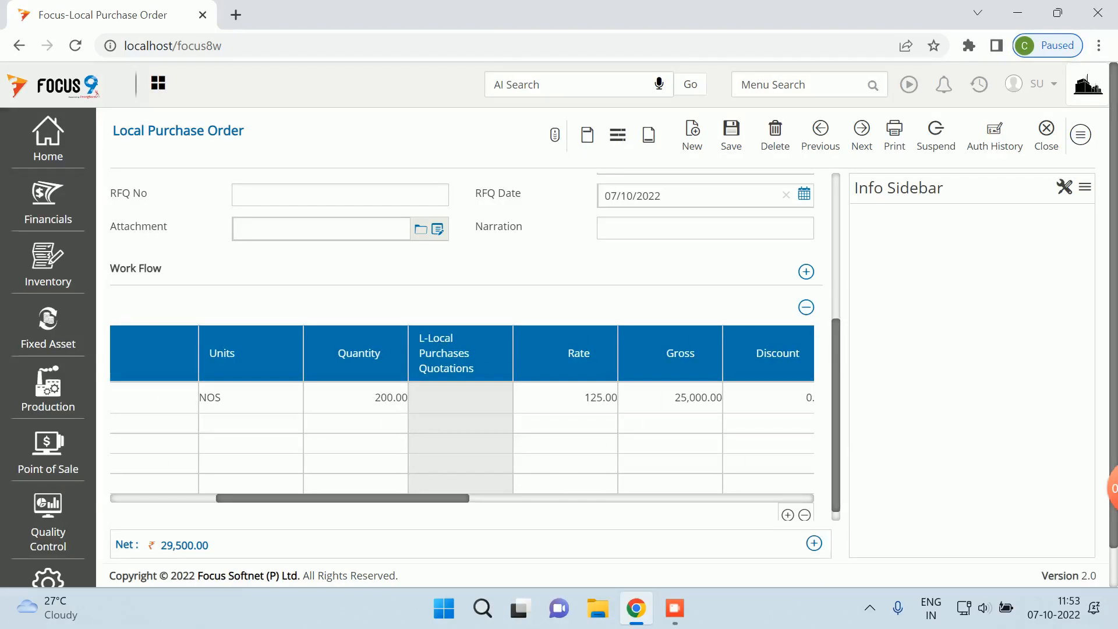
scroll(462, 410, "right", 6)
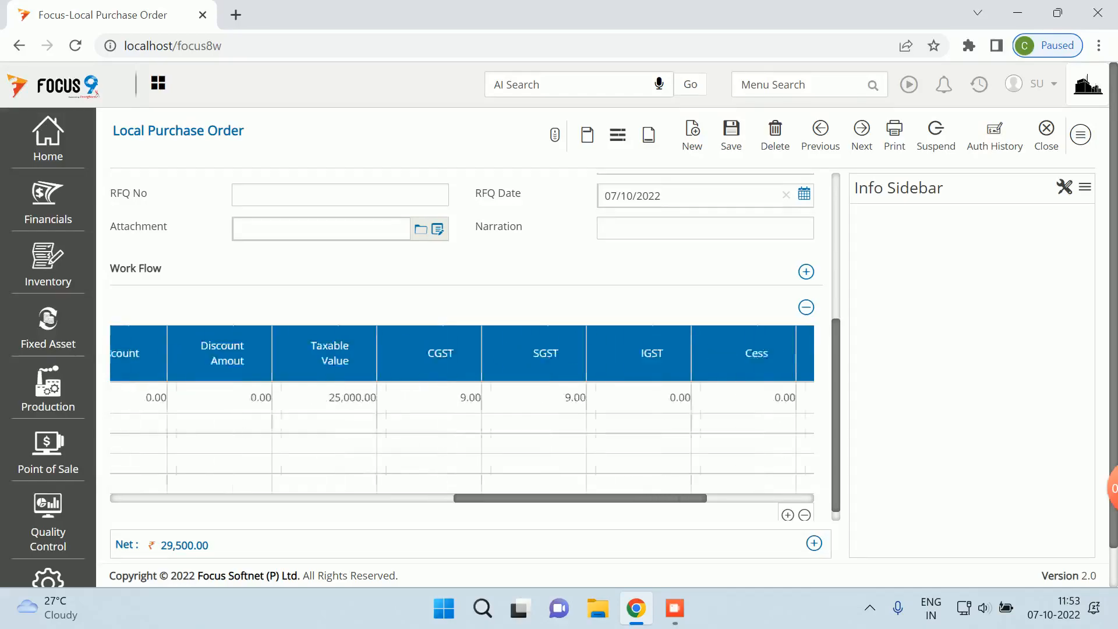
scroll(462, 409, "left", 5)
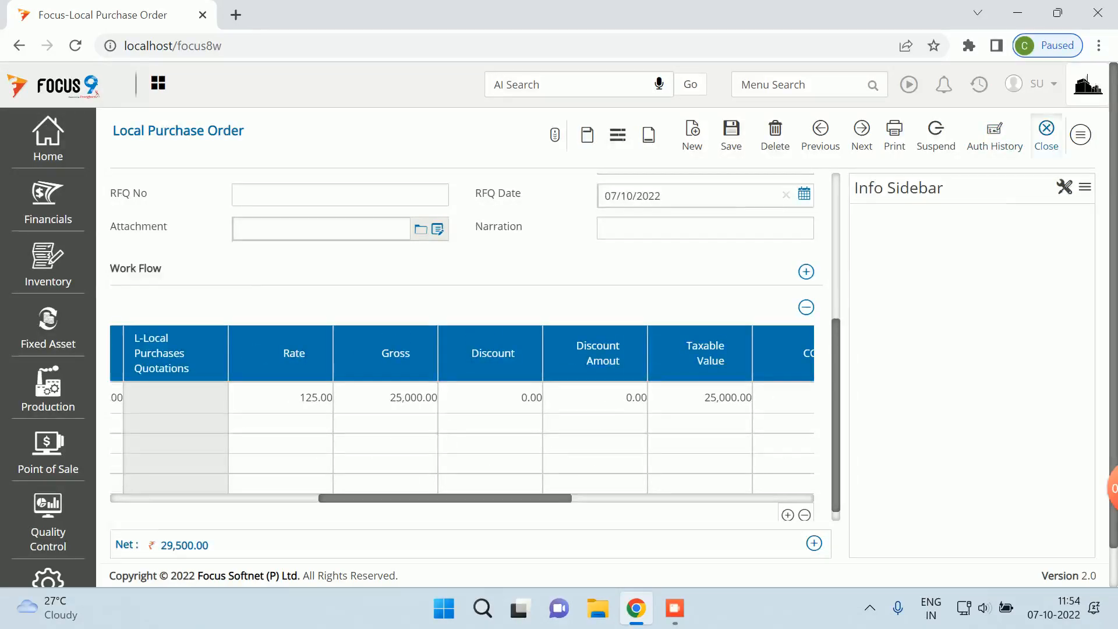
left_click(1047, 135)
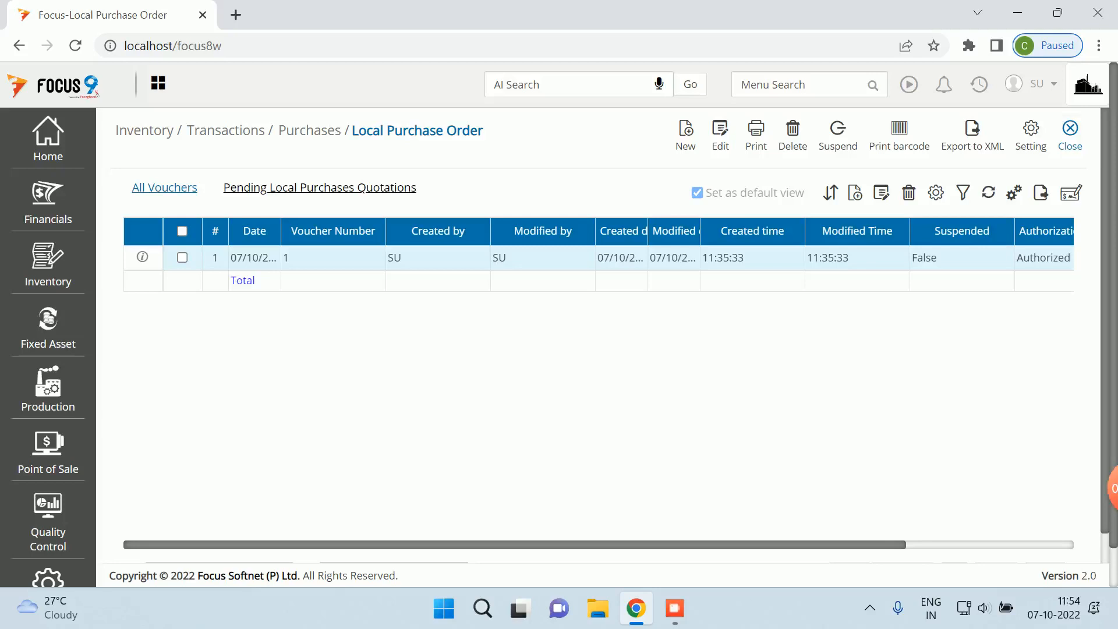
left_click(1069, 135)
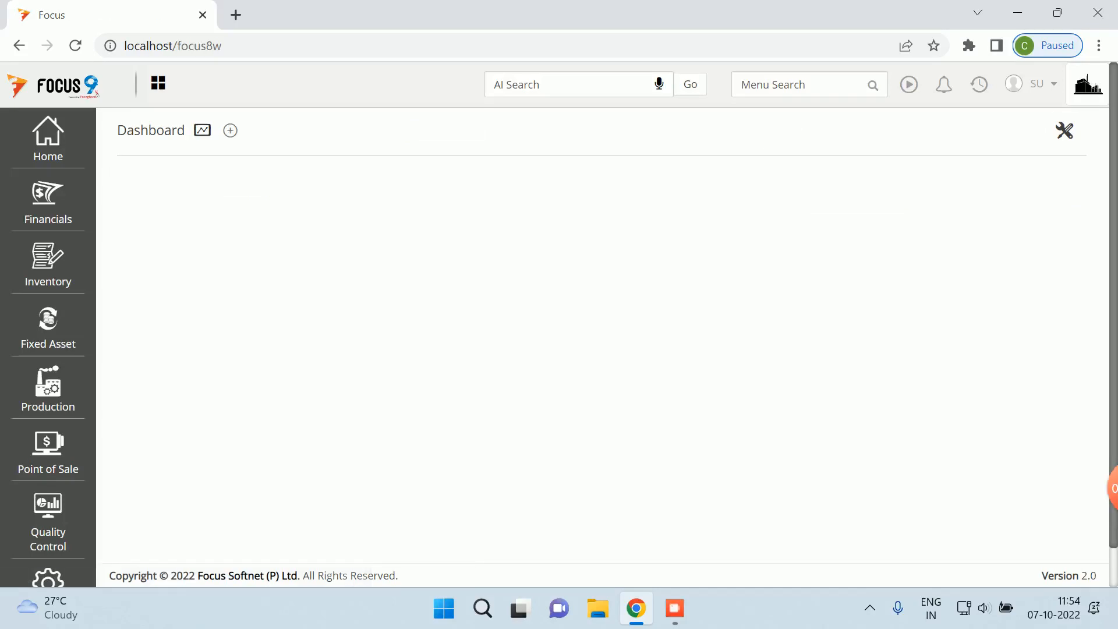
- Open Local - MRN and convert pending Local Purchase Order 1 into a new MRN
left_click(773, 84)
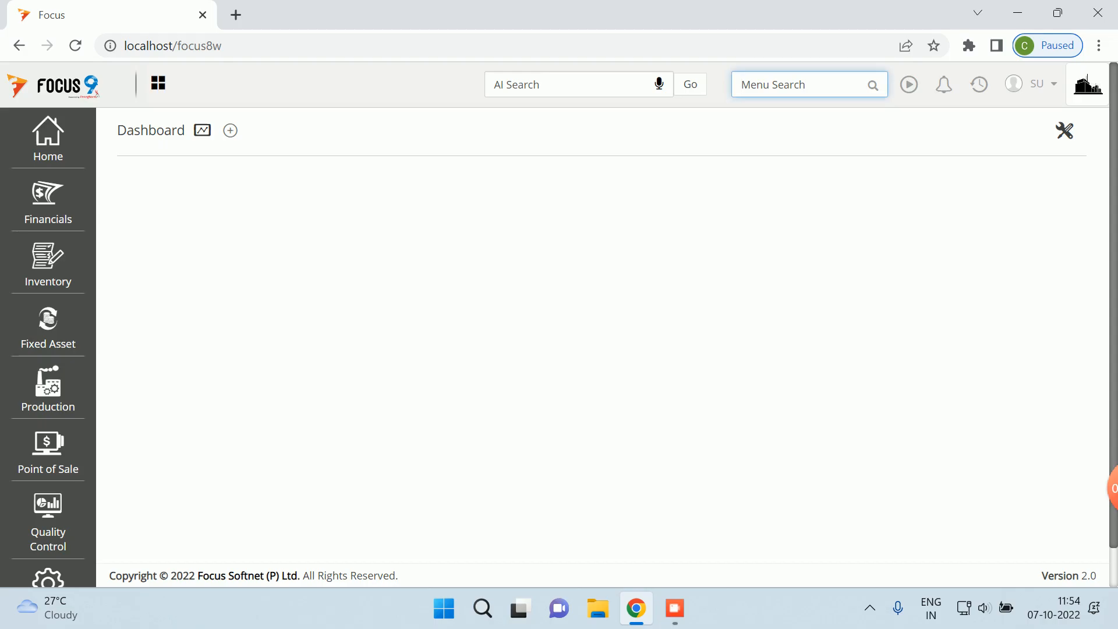
type("local")
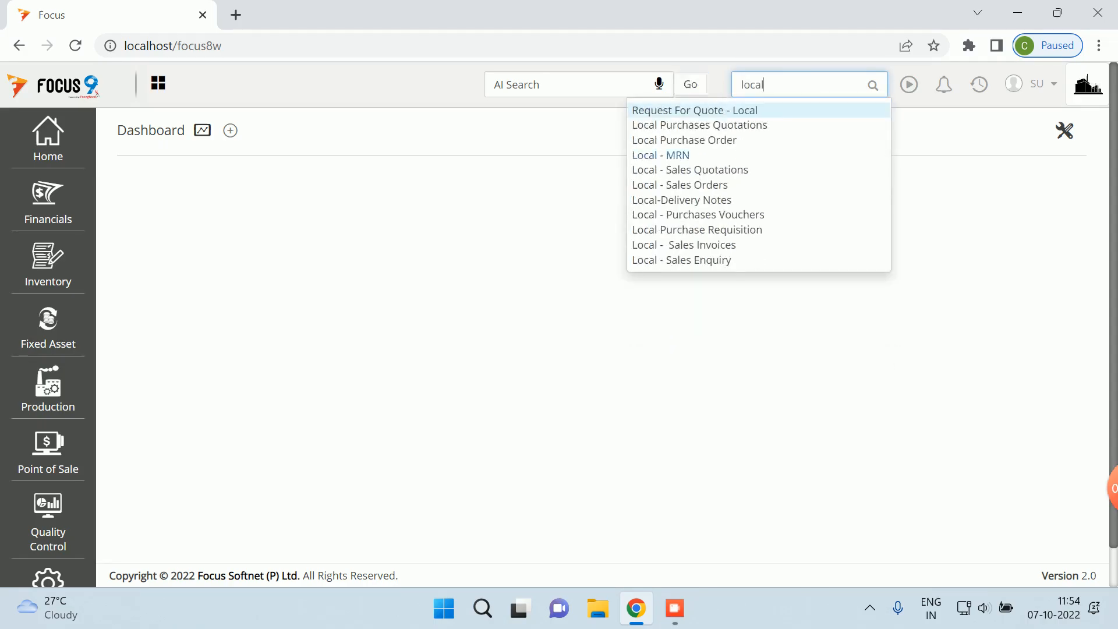
left_click(661, 155)
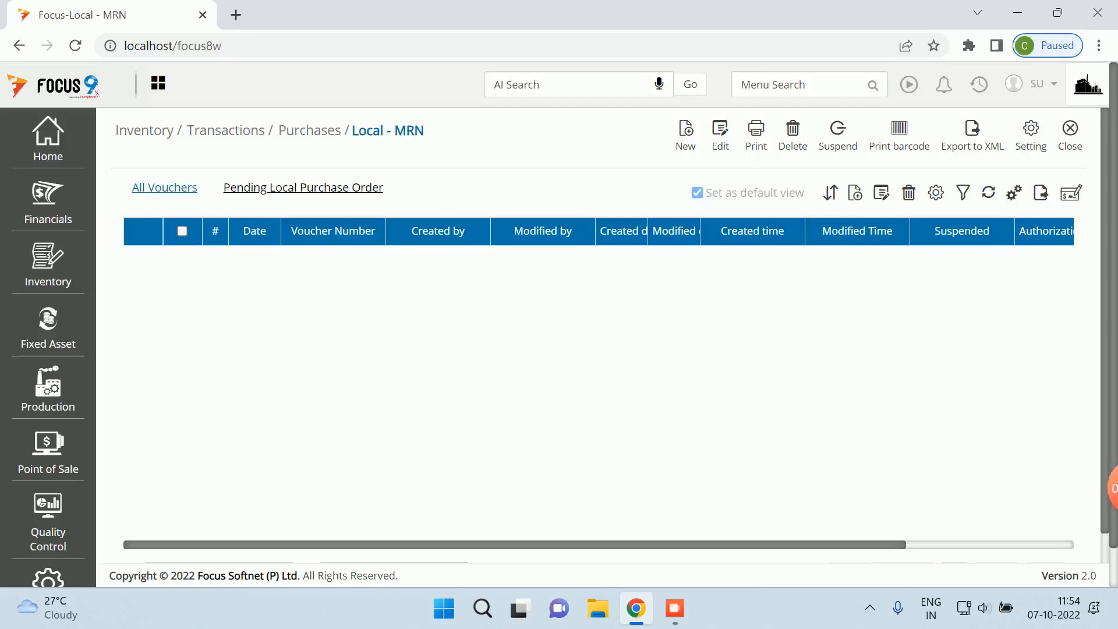
left_click(302, 187)
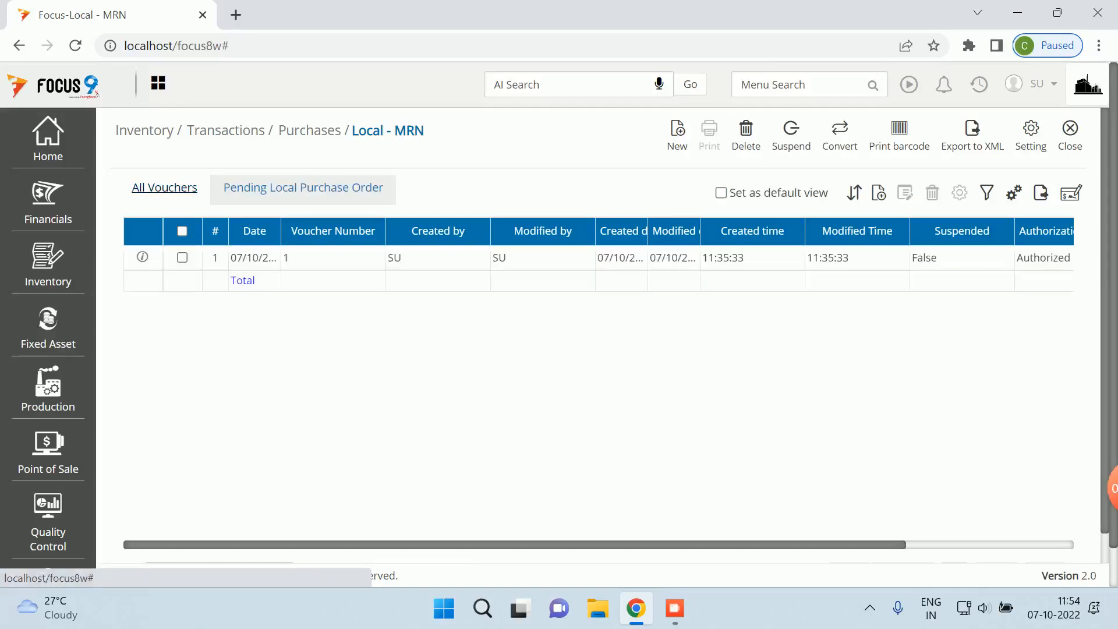
left_click(183, 257)
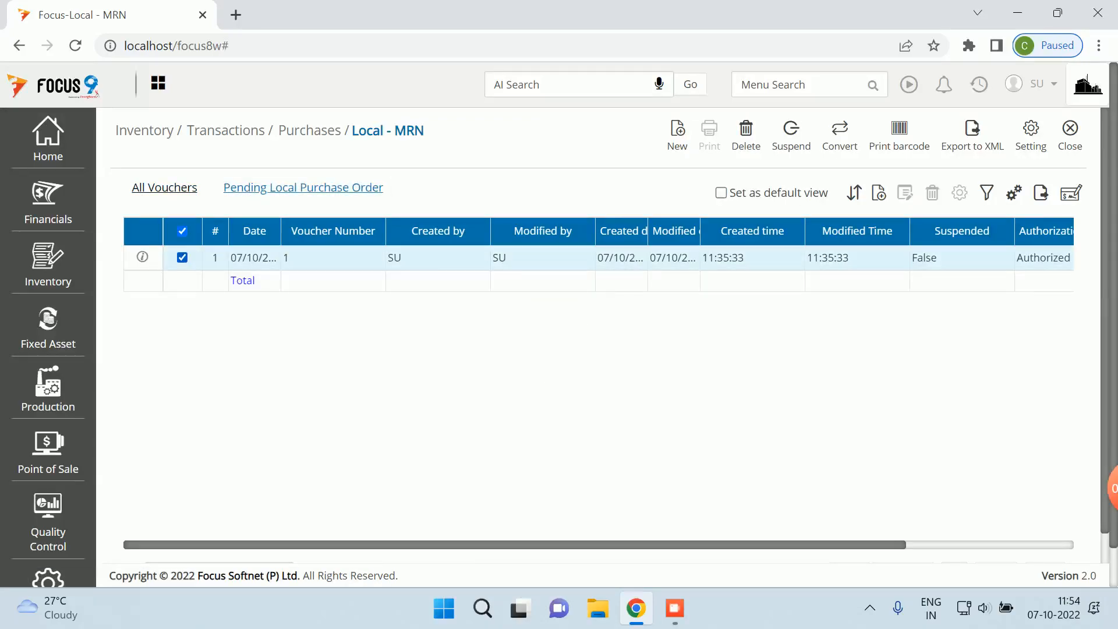
left_click(839, 136)
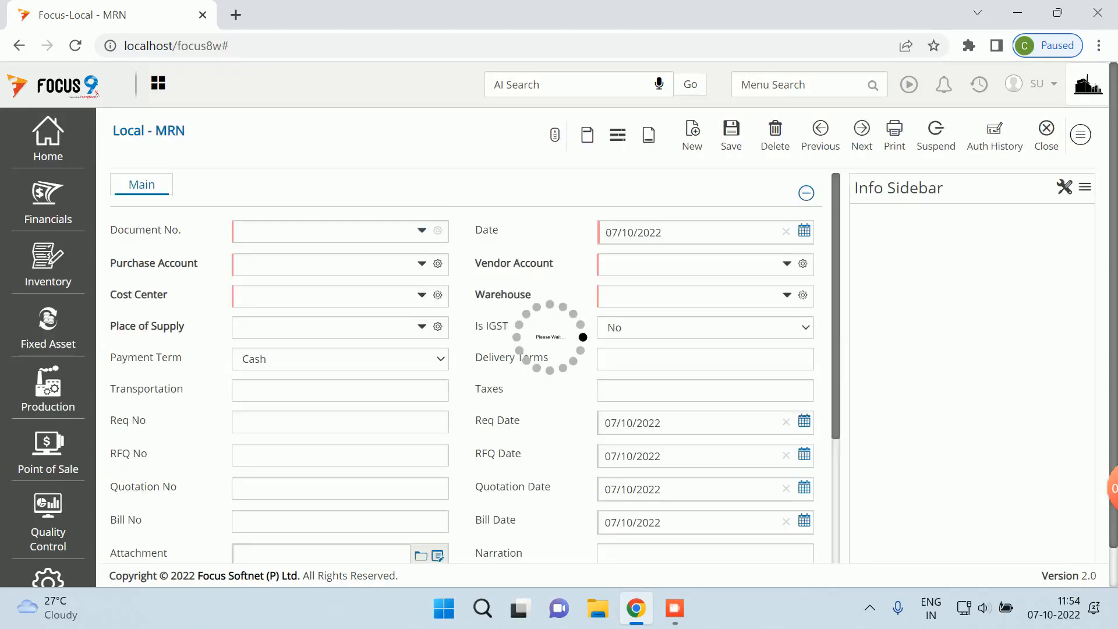
- Choose Inventory Control Account as the MRN's Purchase Account and review its master details
scroll(470, 346, "down", 3)
scroll(470, 347, "down", 2)
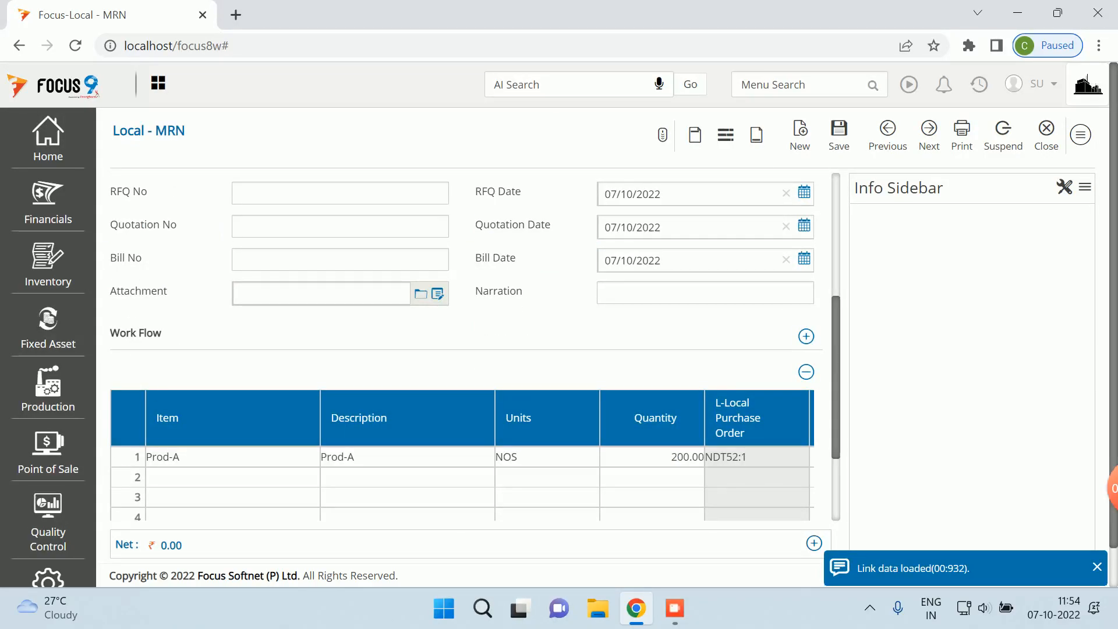
scroll(469, 347, "up", 5)
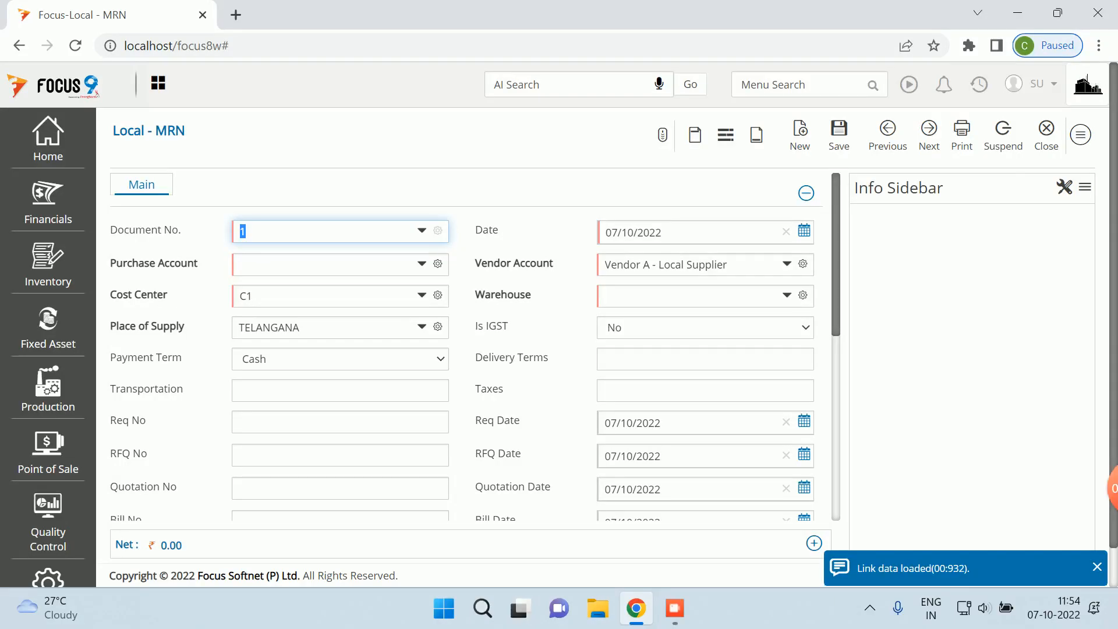
left_click(242, 265)
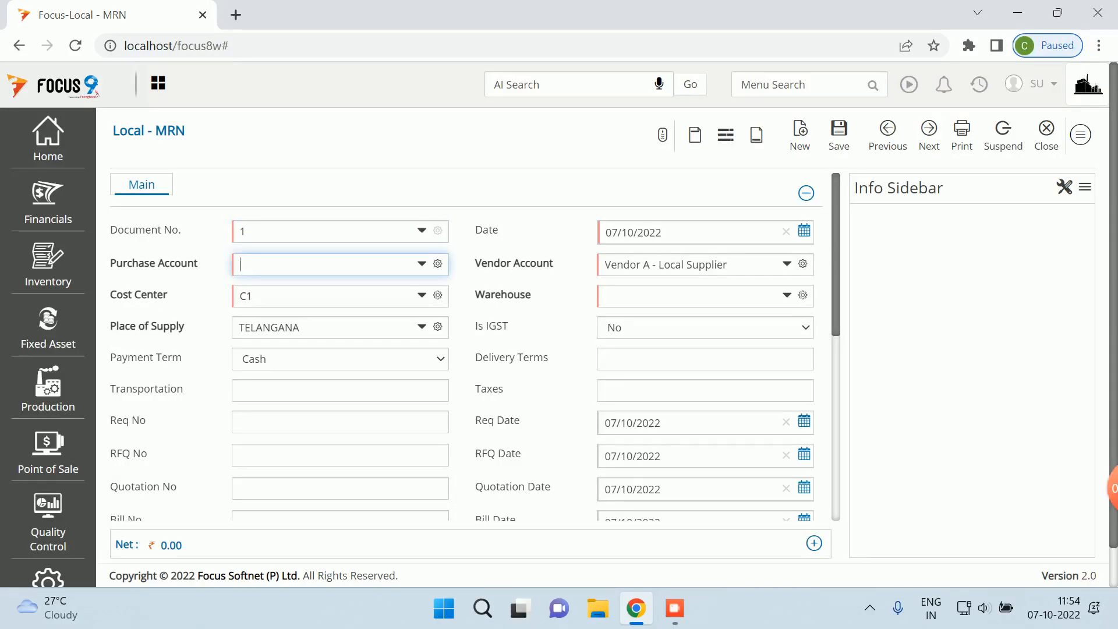
type("inve")
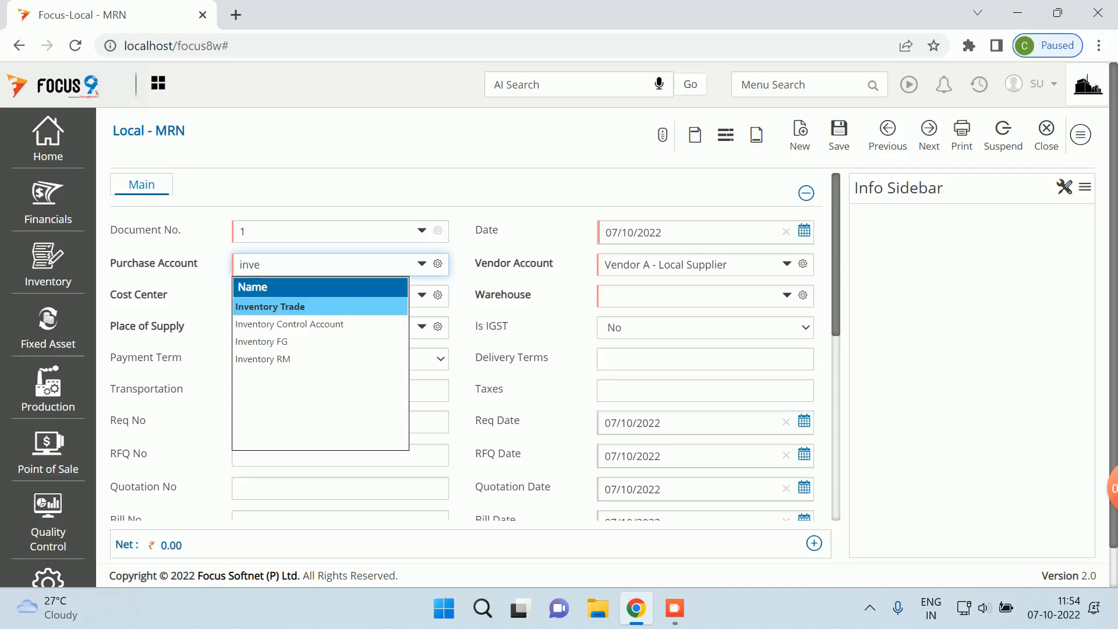
key("Down")
key("Return")
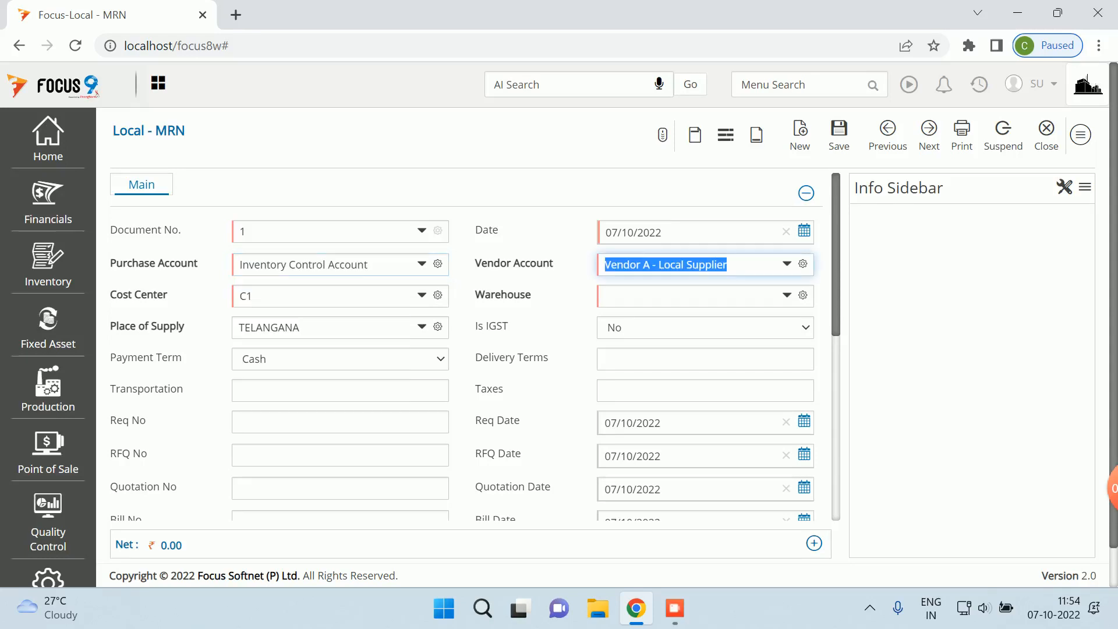
key("shift+Tab")
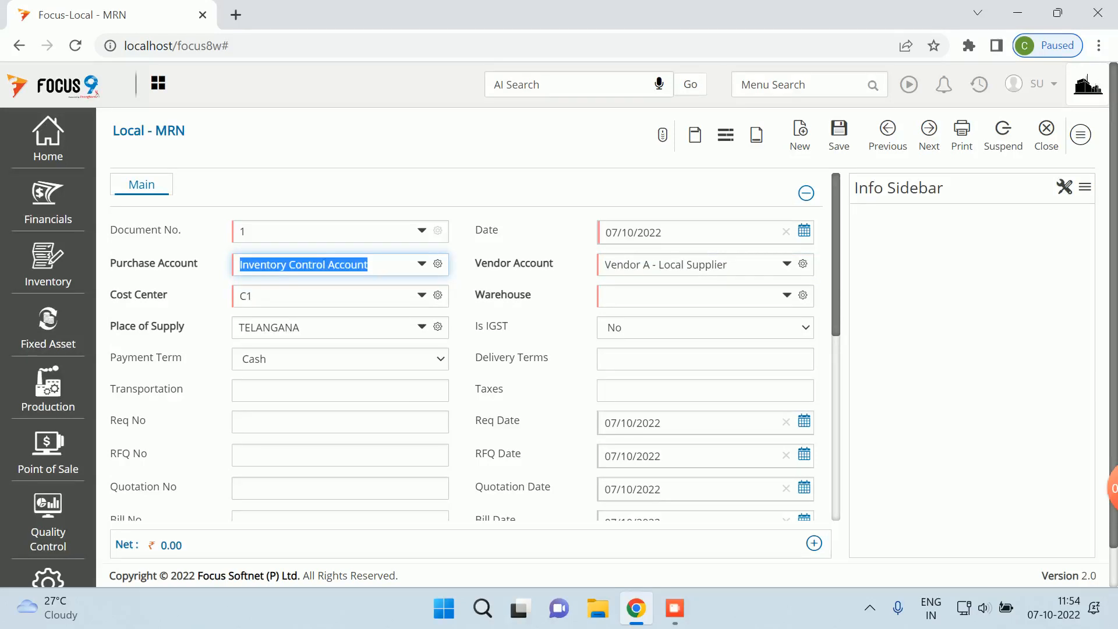
key("ctrl+e")
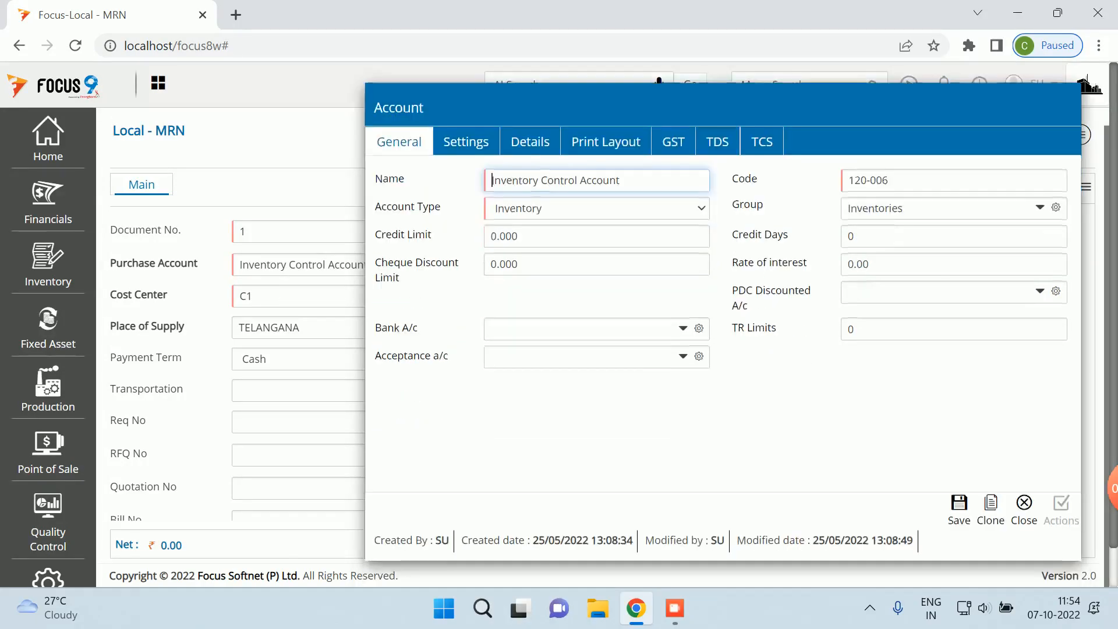
key("Escape")
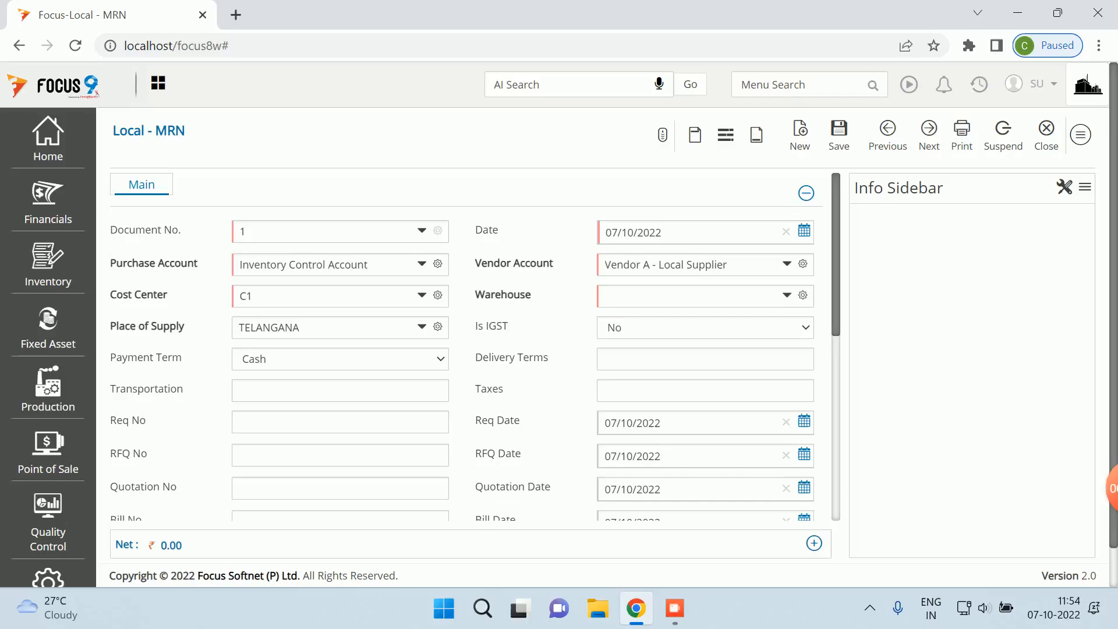
- Review the MRN and attempt to save it, hitting the mandatory Warehouse warning
scroll(466, 348, "down", 6)
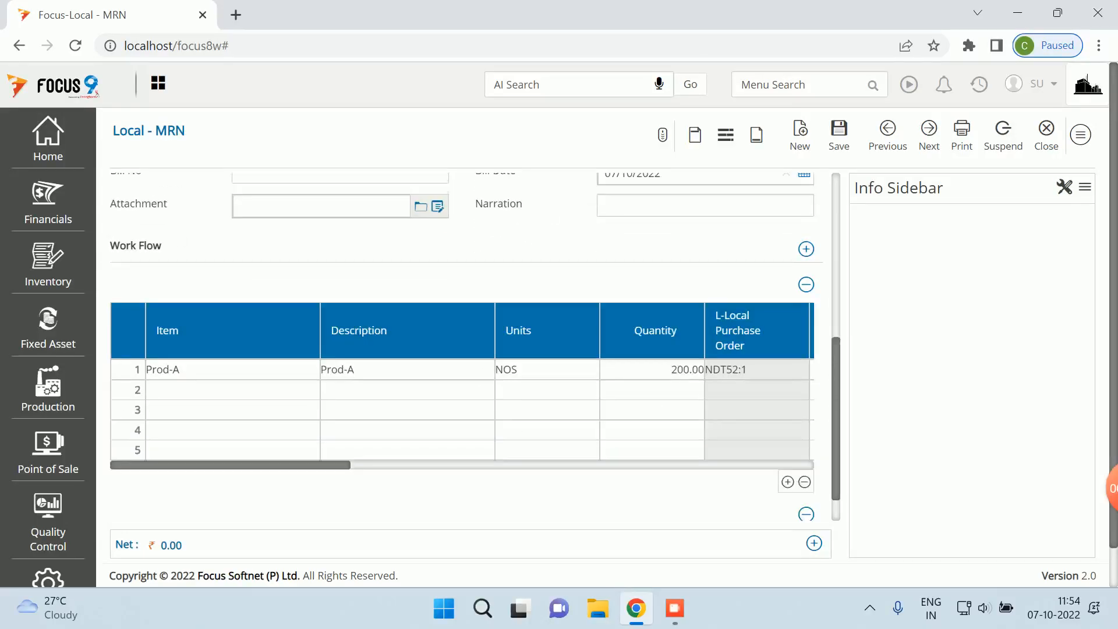
scroll(476, 346, "down", 1)
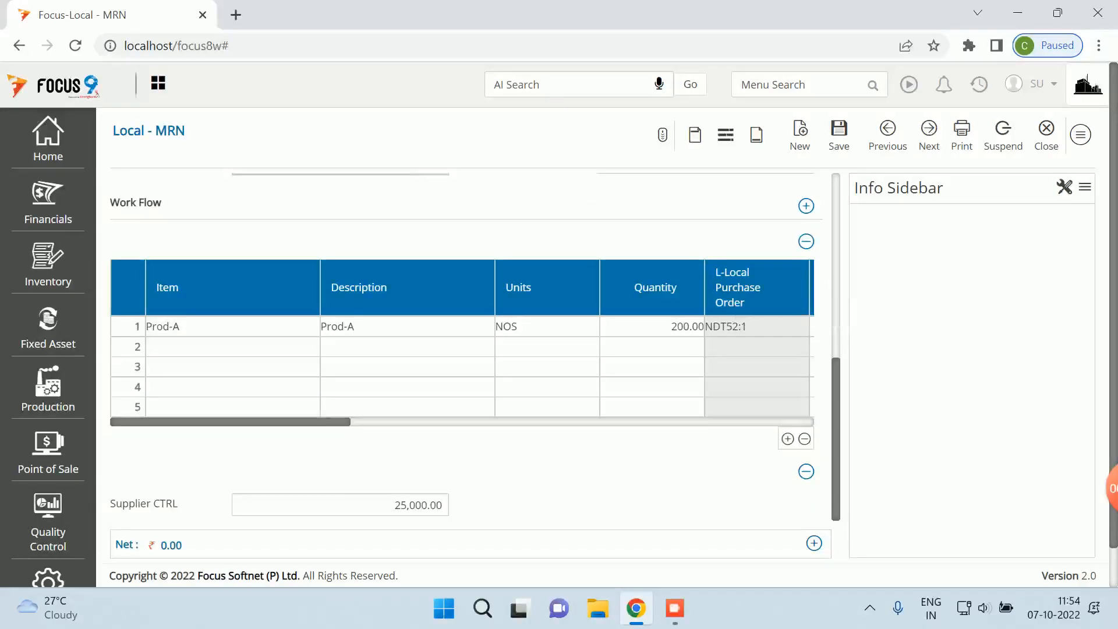
scroll(169, 504, "down", 1)
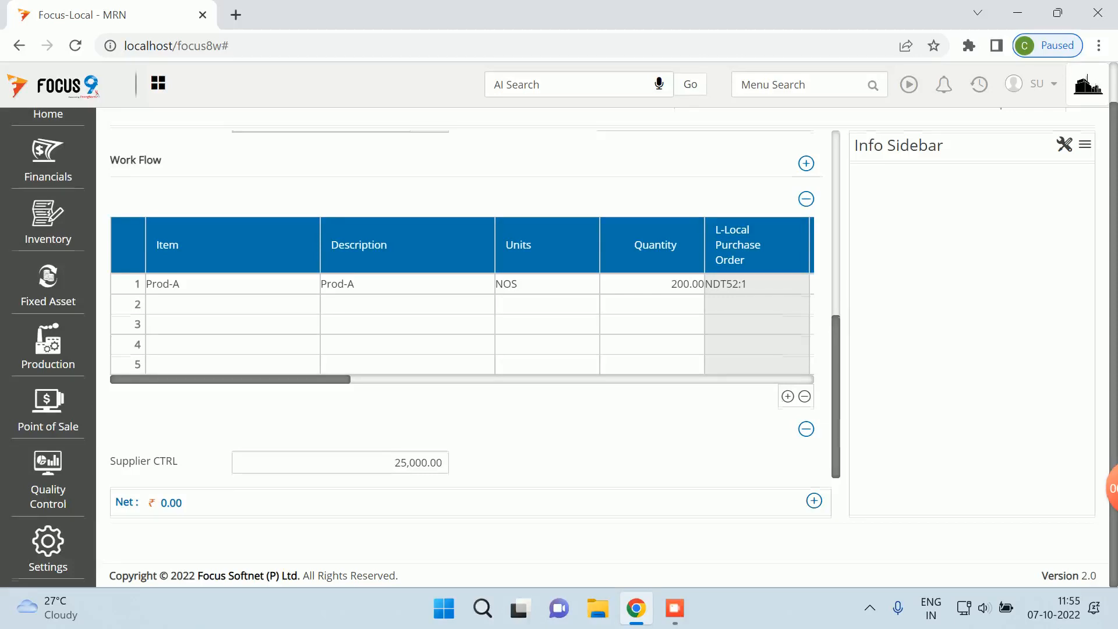
scroll(604, 347, "up", 1)
left_click(839, 135)
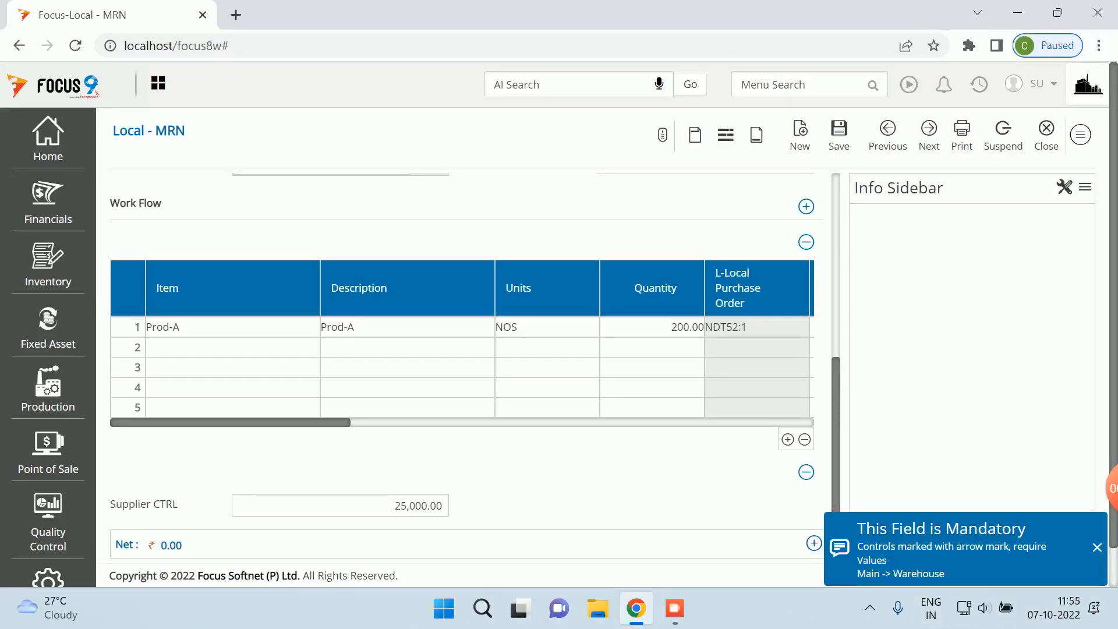
- Set the Warehouse to W1 and save the MRN voucher
scroll(463, 326, "up", 4)
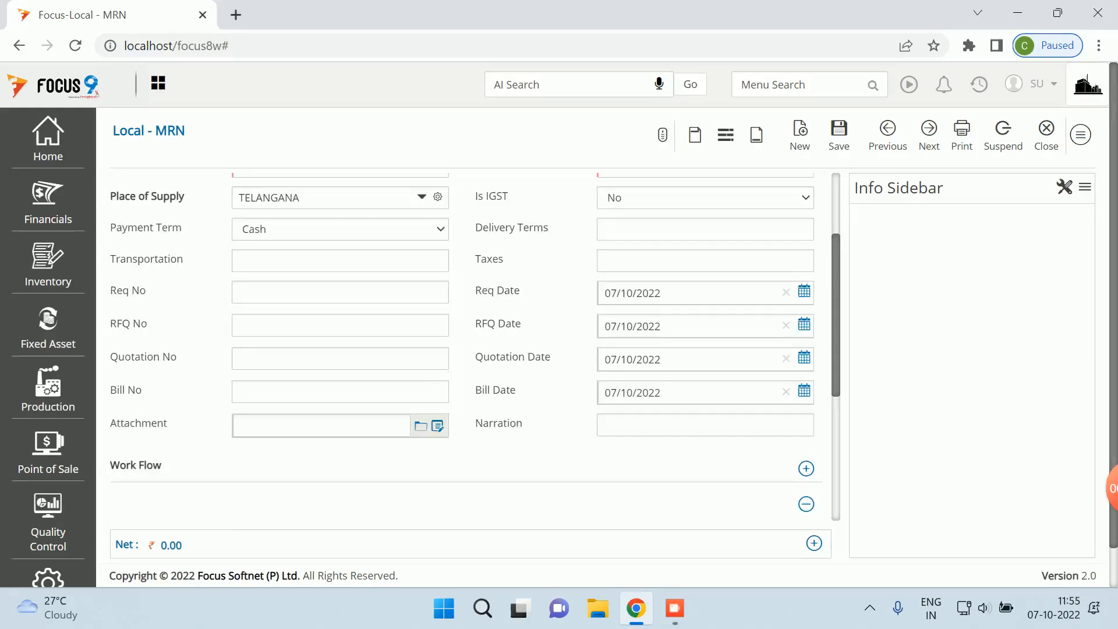
scroll(470, 347, "up", 2)
left_click(690, 296)
type("w")
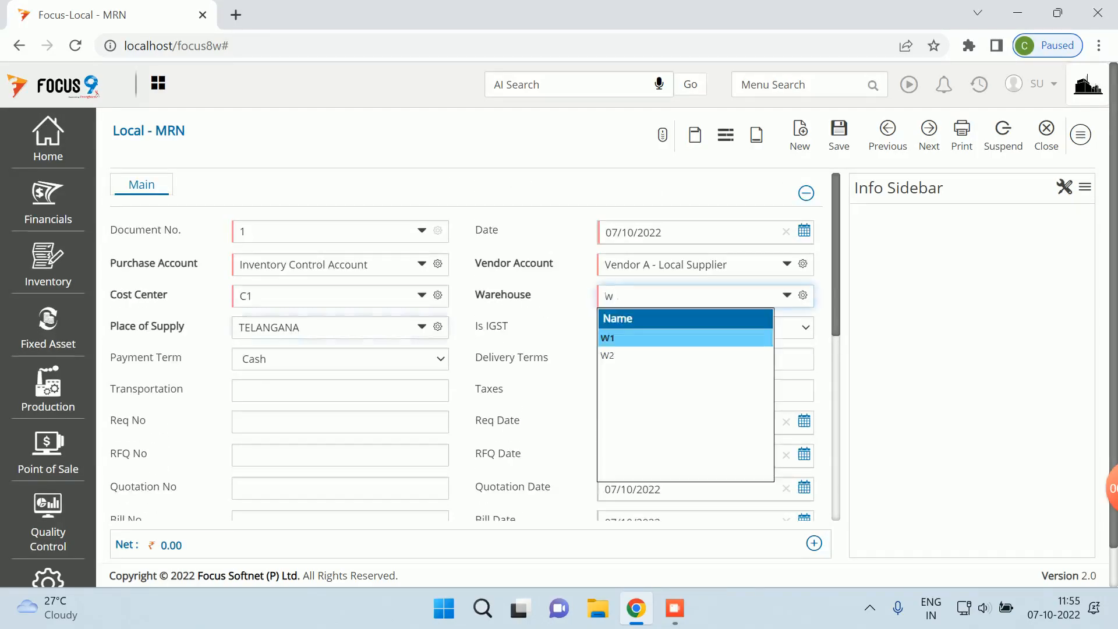
key("Tab")
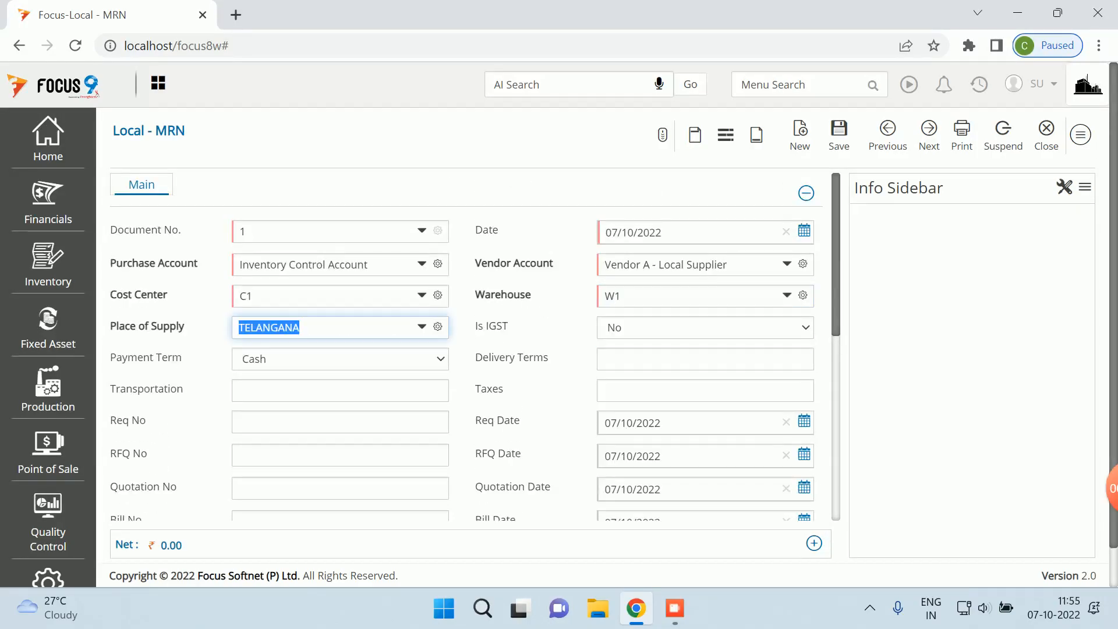
key("ctrl+s")
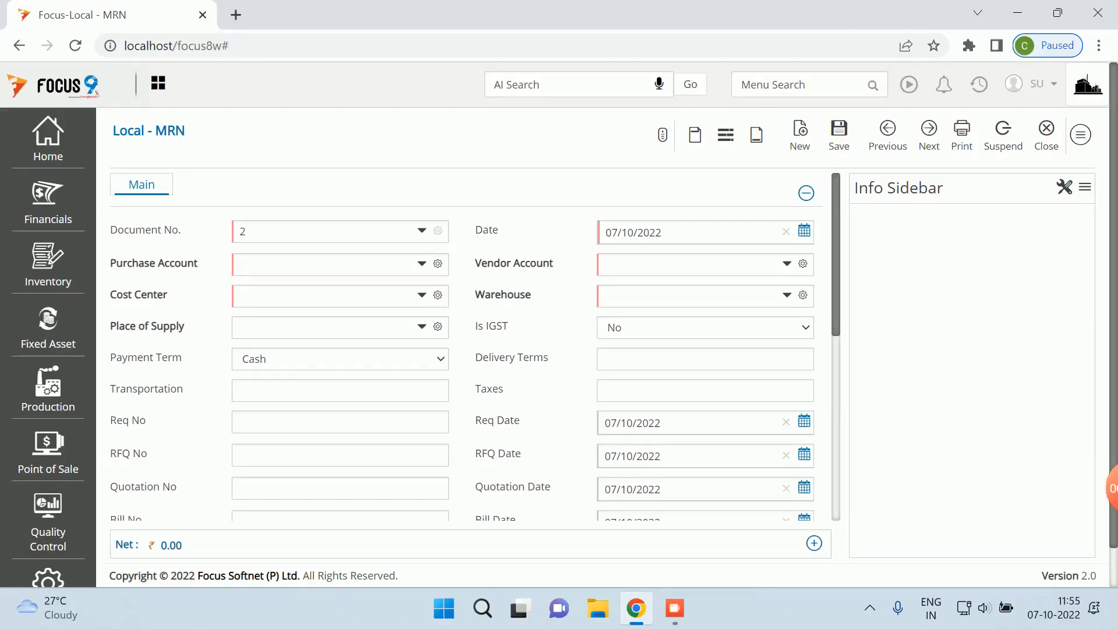
- Load MRN voucher 1 and check its 25,000.00 Inventory-to-Supplier Control Account posting
left_click(887, 135)
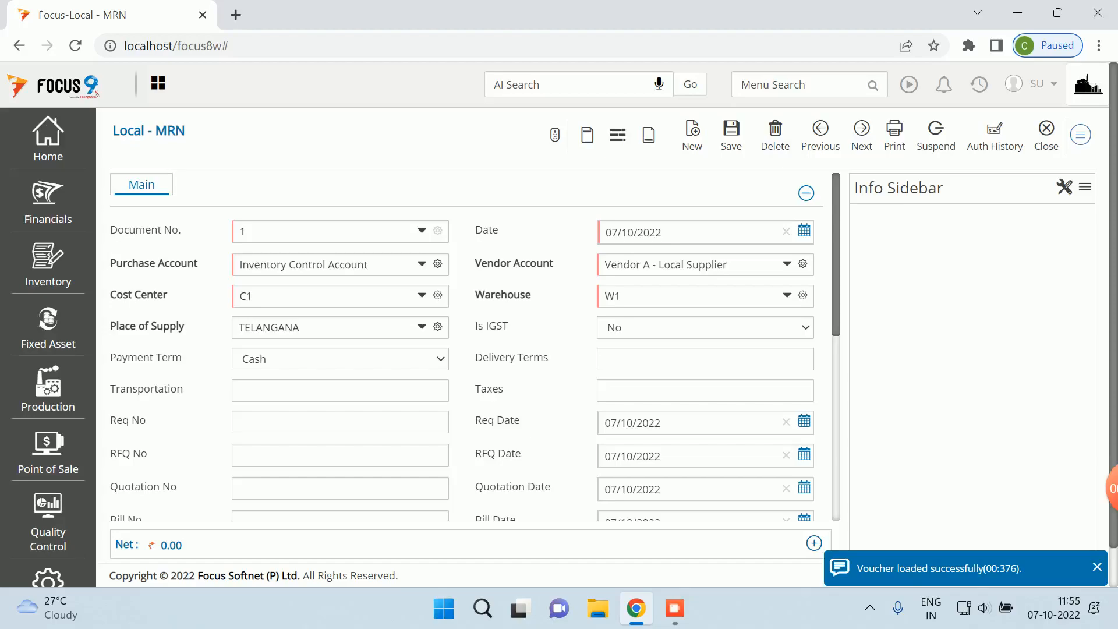
left_click(1080, 135)
left_click(943, 280)
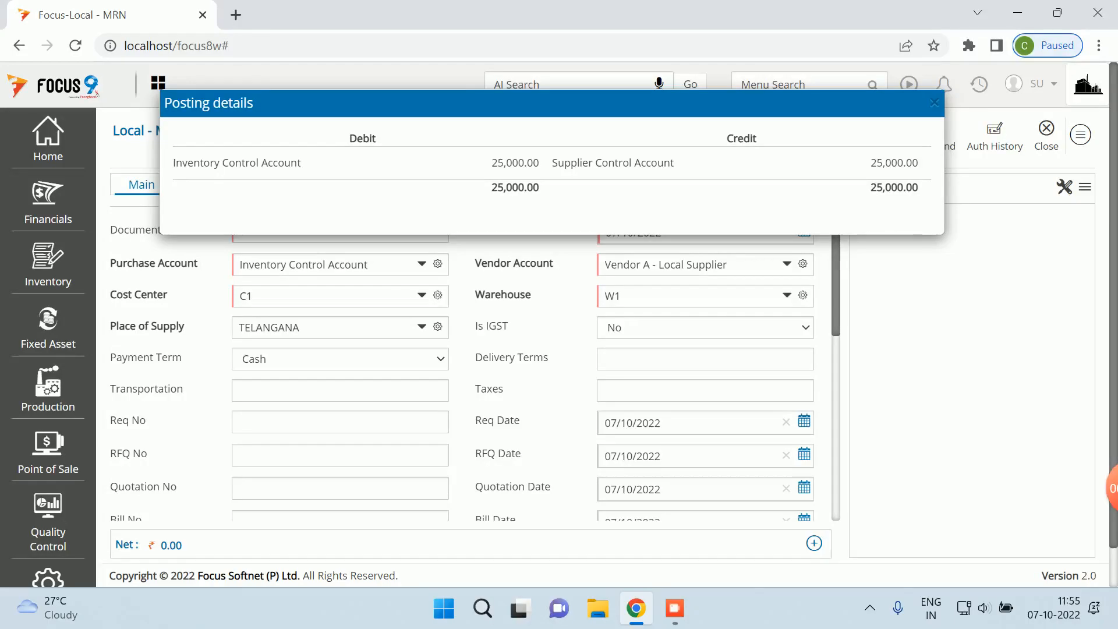
key("Escape")
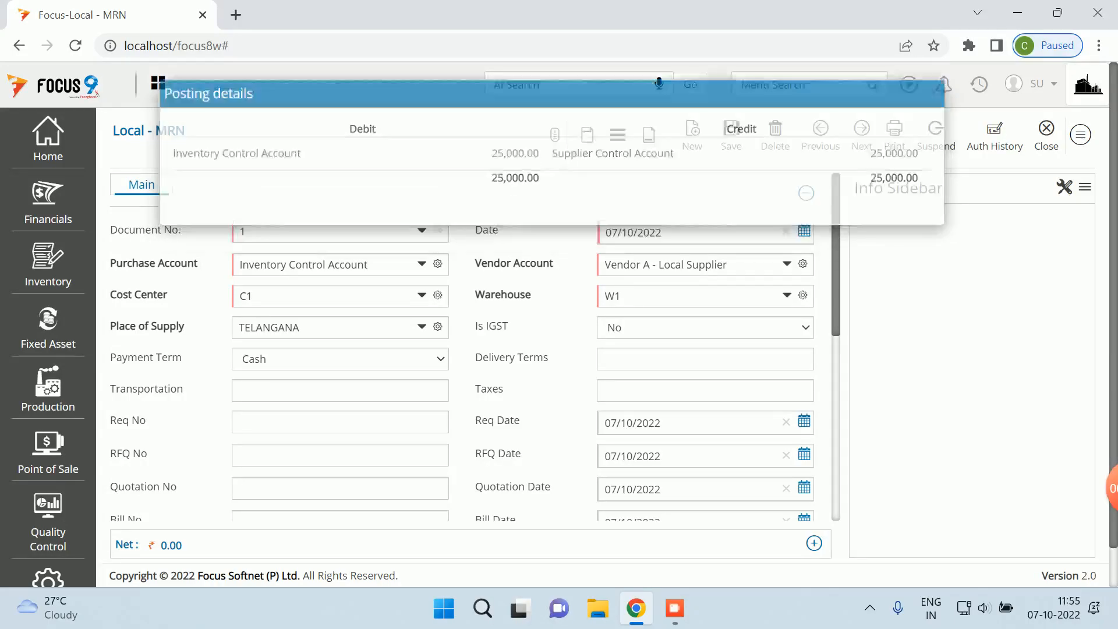
left_click(1080, 134)
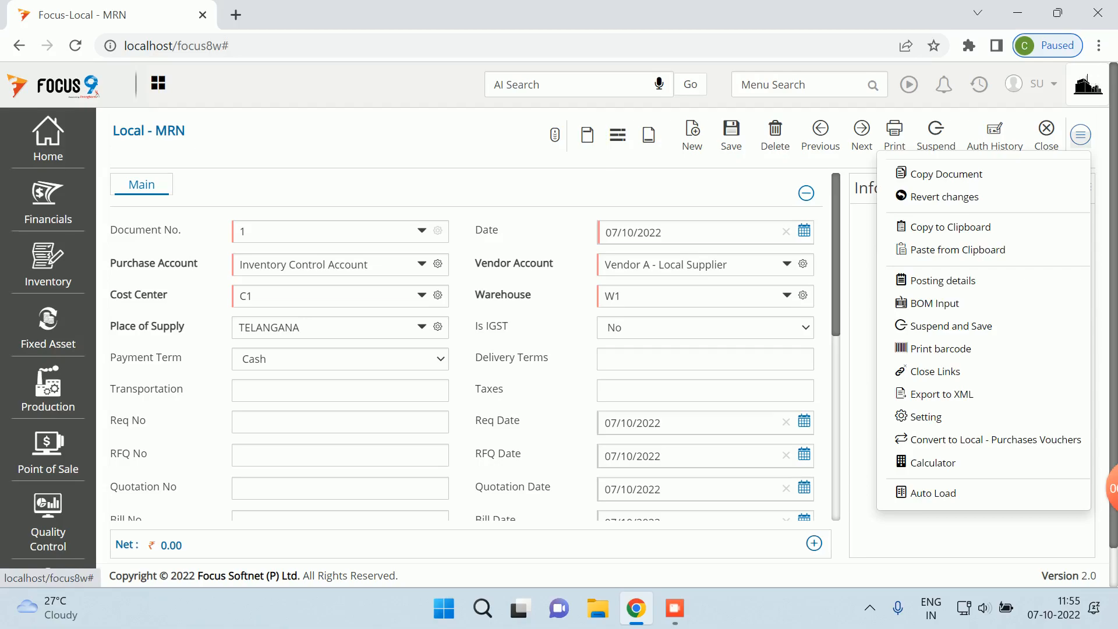
- Confirm in the MRN Edit Screen footer that Supplier CTRL posts to Supplier Control Account, then close out
left_click(941, 416)
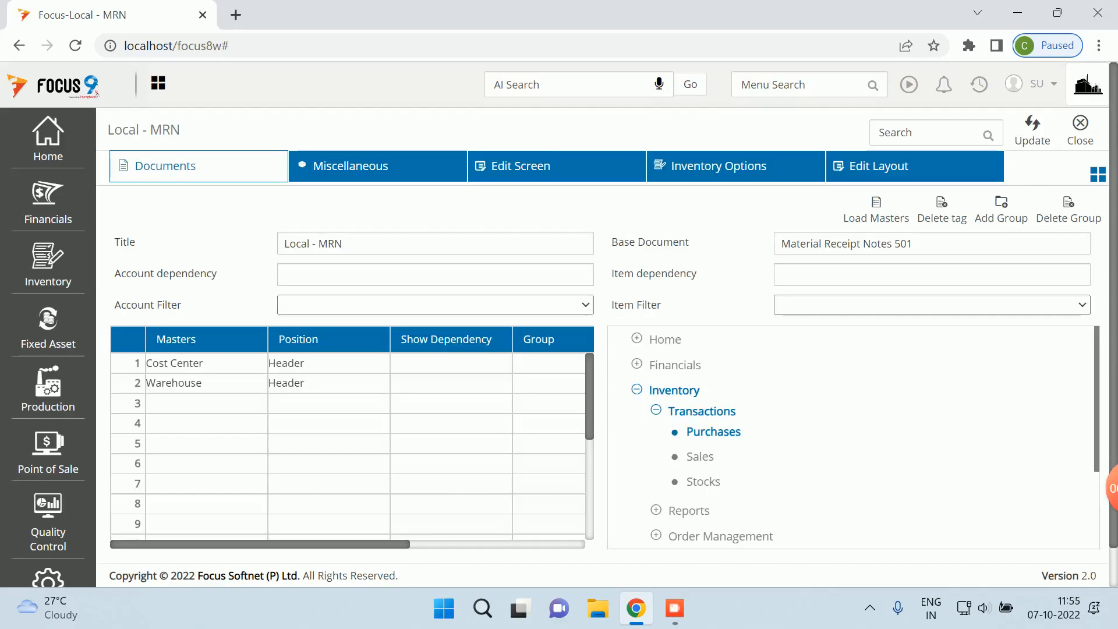
left_click(328, 174)
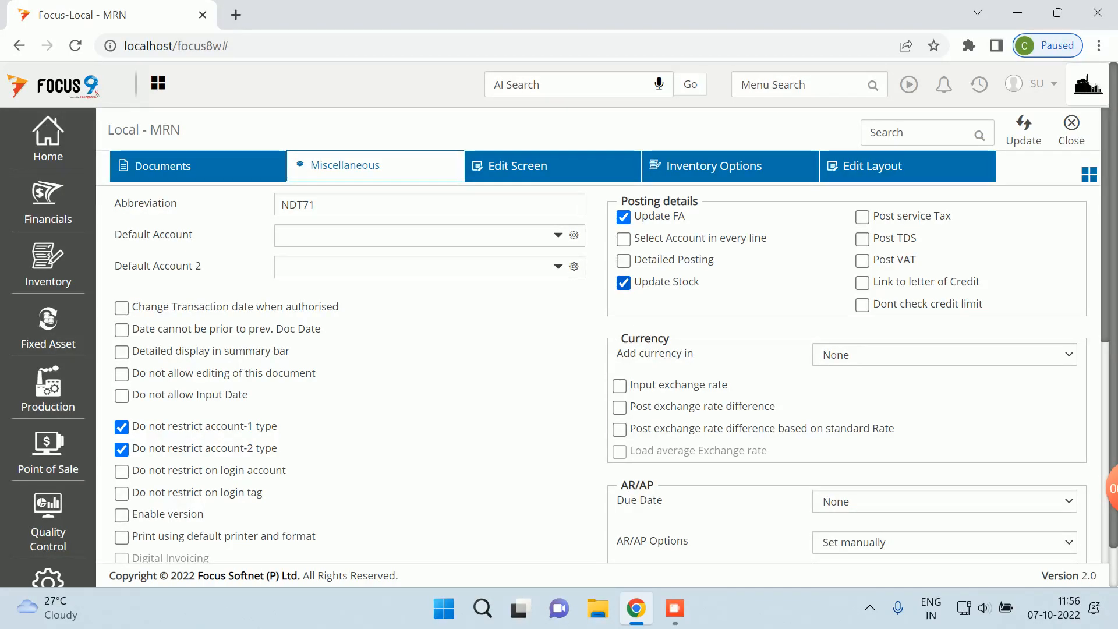
left_click(517, 166)
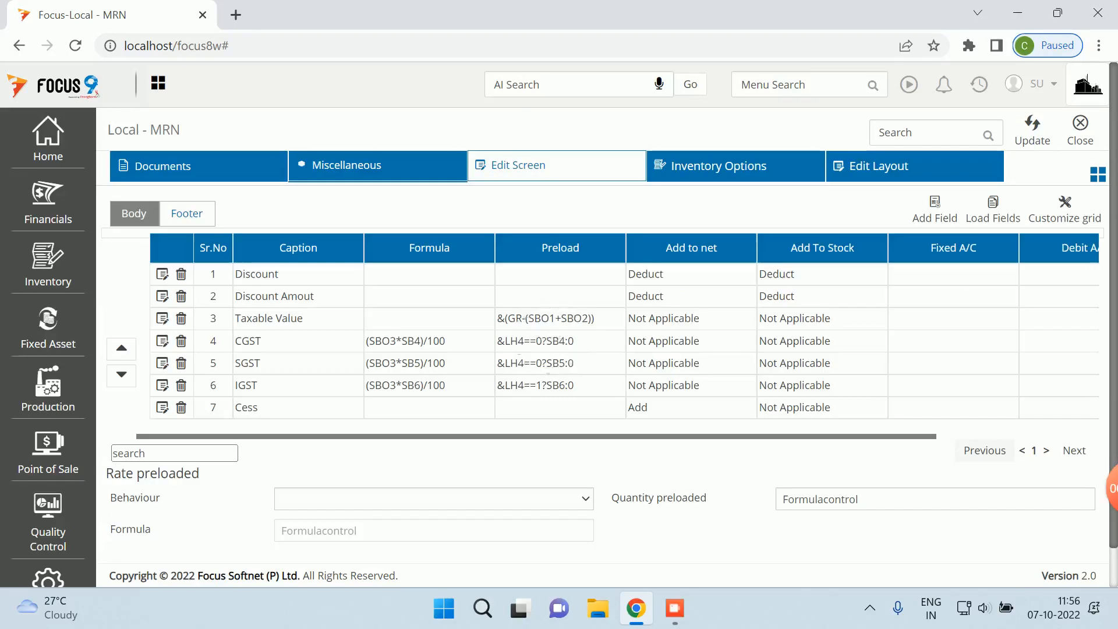
left_click(187, 213)
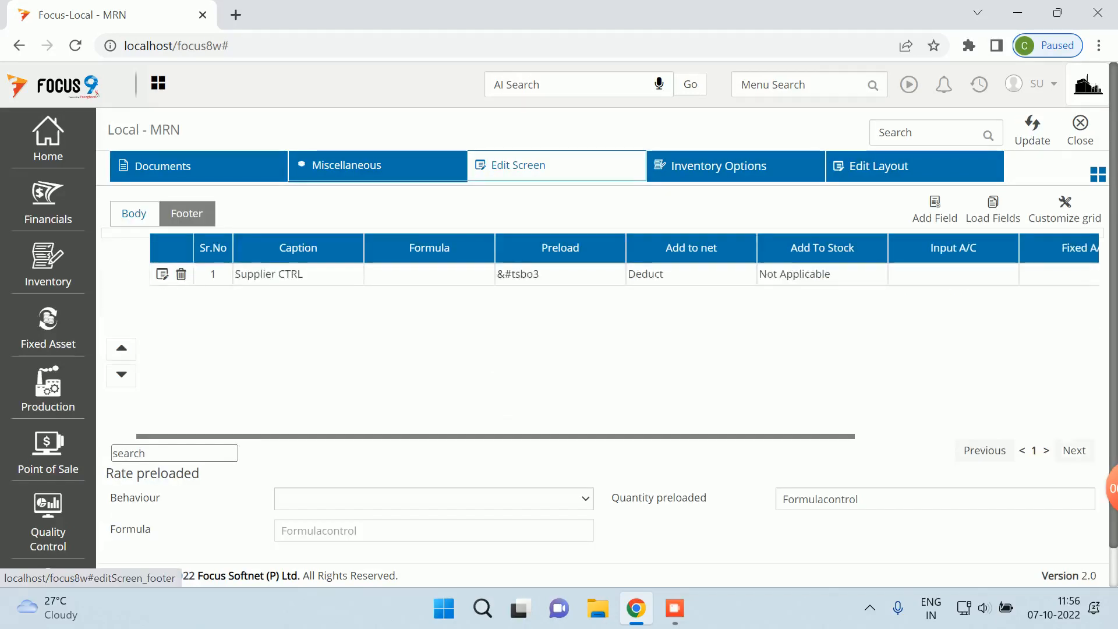
left_click(162, 274)
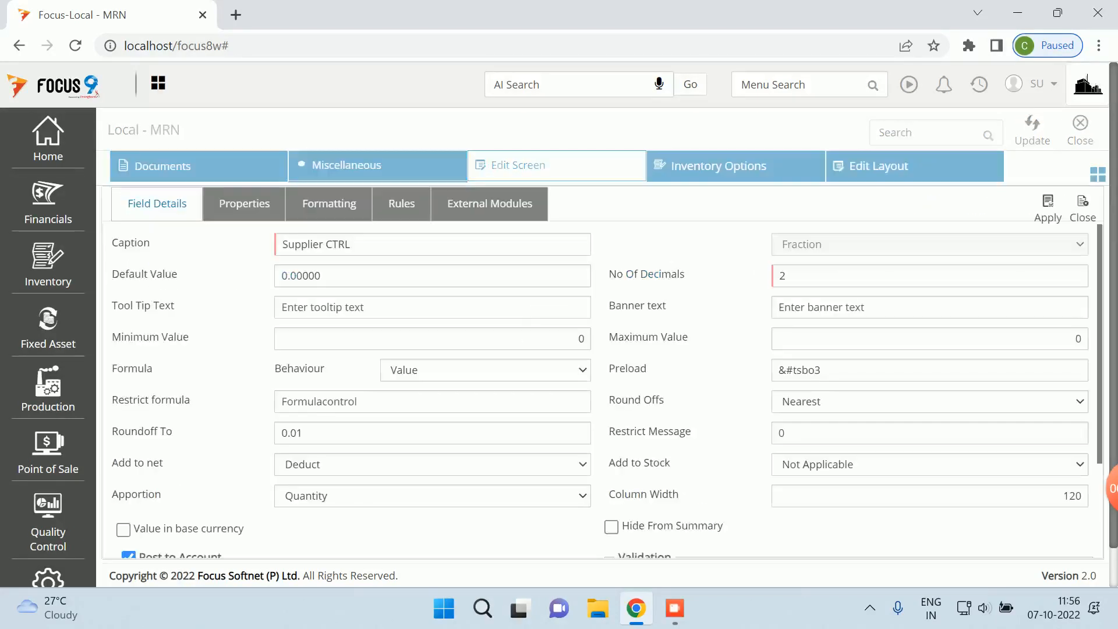
scroll(600, 385, "down", 3)
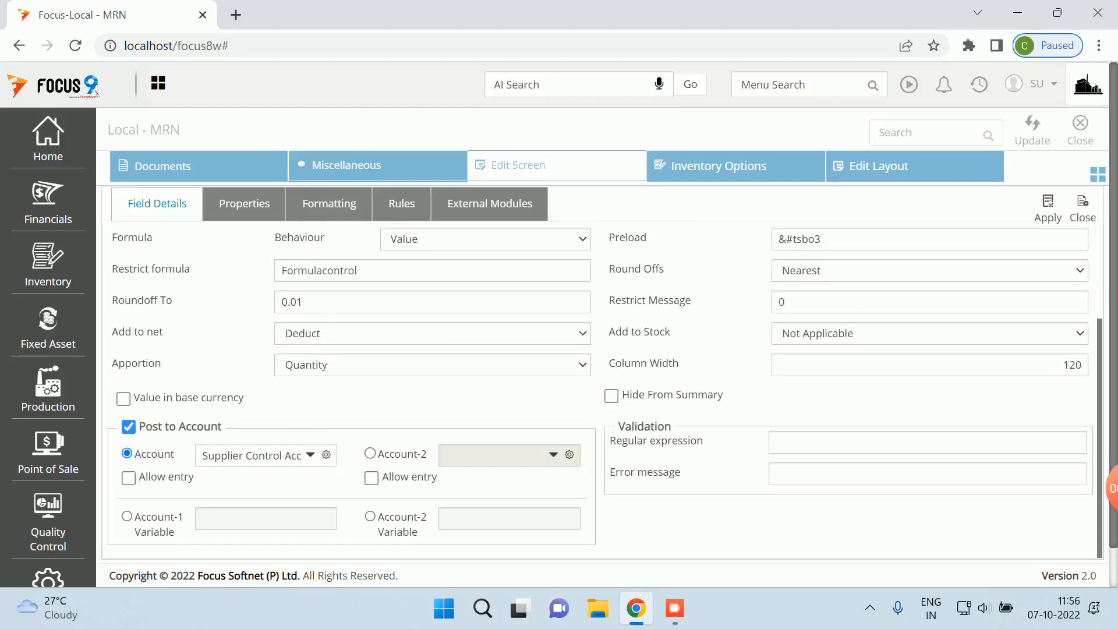
left_click(202, 455)
left_click_drag(202, 456, 298, 456)
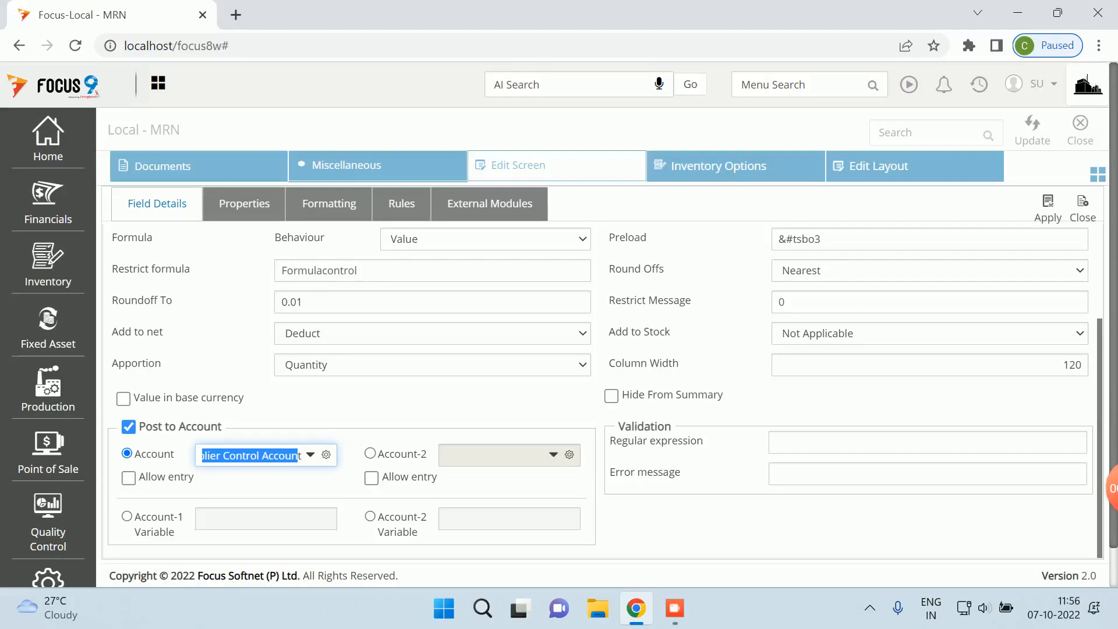
scroll(298, 456, "up", 2)
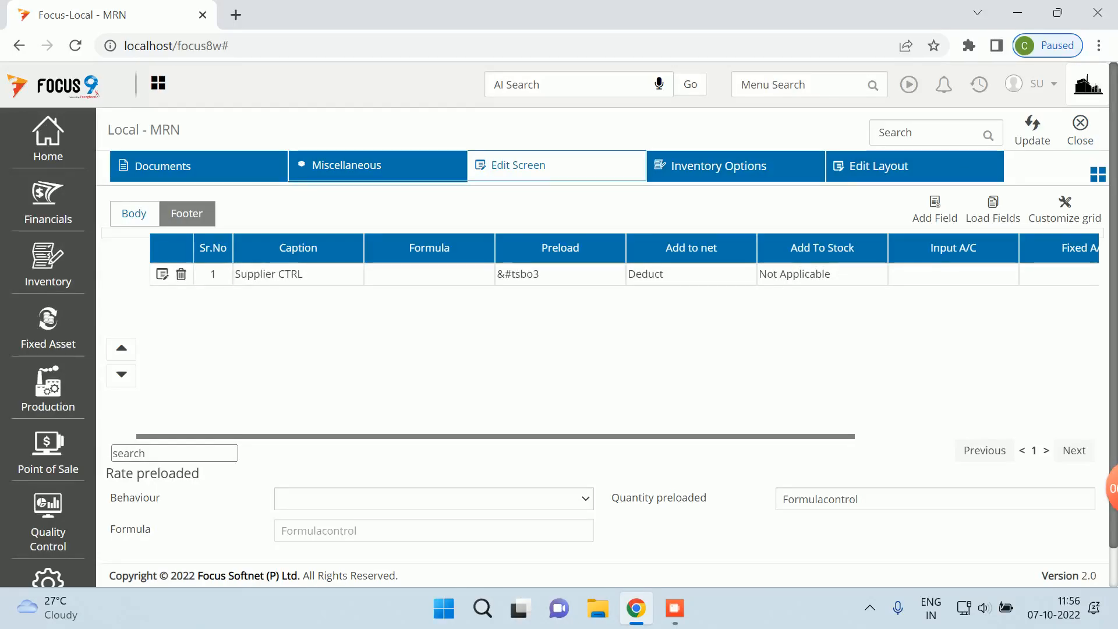
left_click(1080, 131)
left_click(1070, 131)
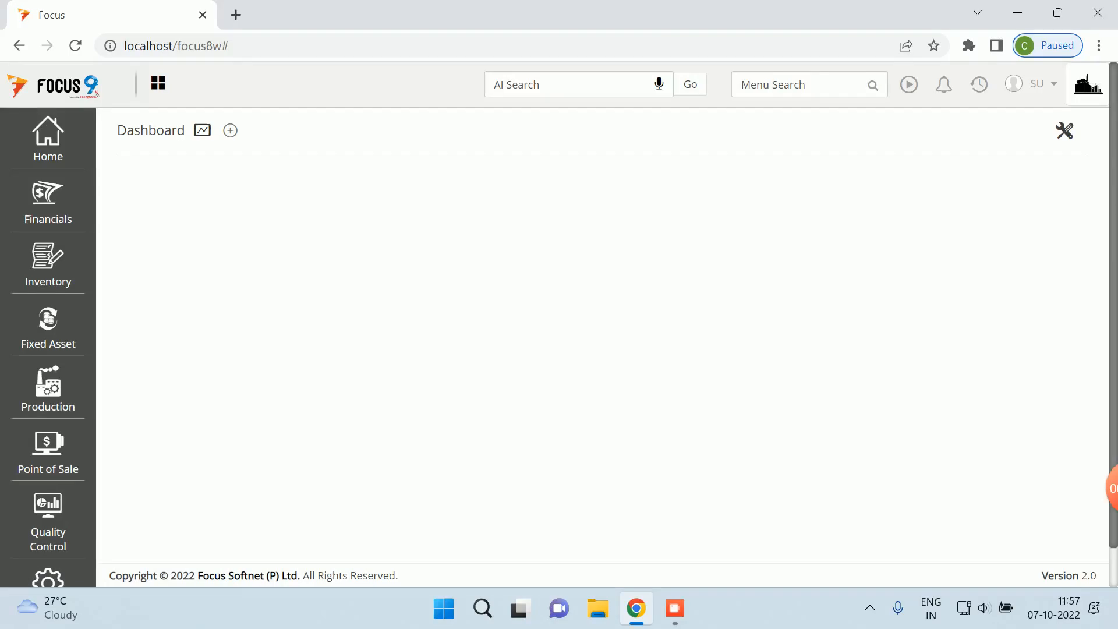
left_click(48, 138)
left_click(134, 165)
left_click(142, 192)
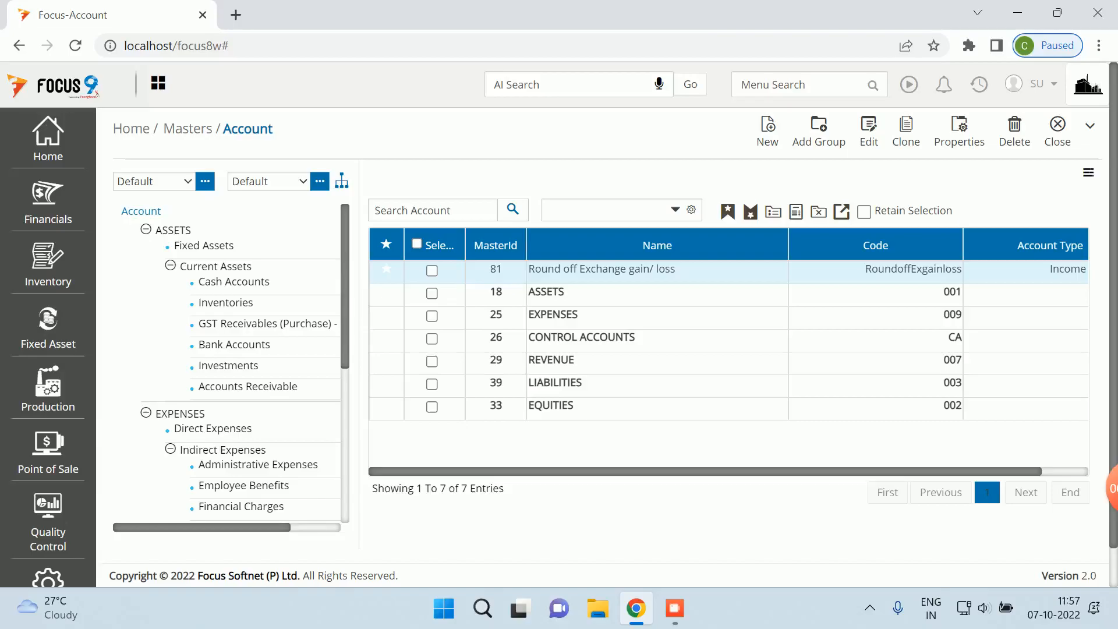
left_click(549, 209)
type("supp")
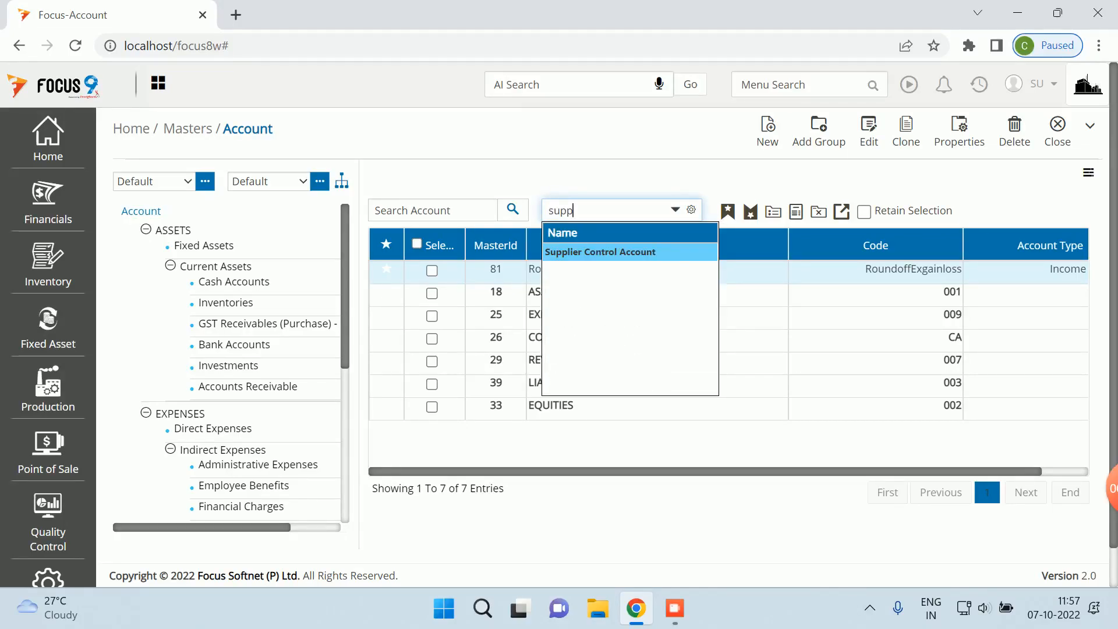
key("Return")
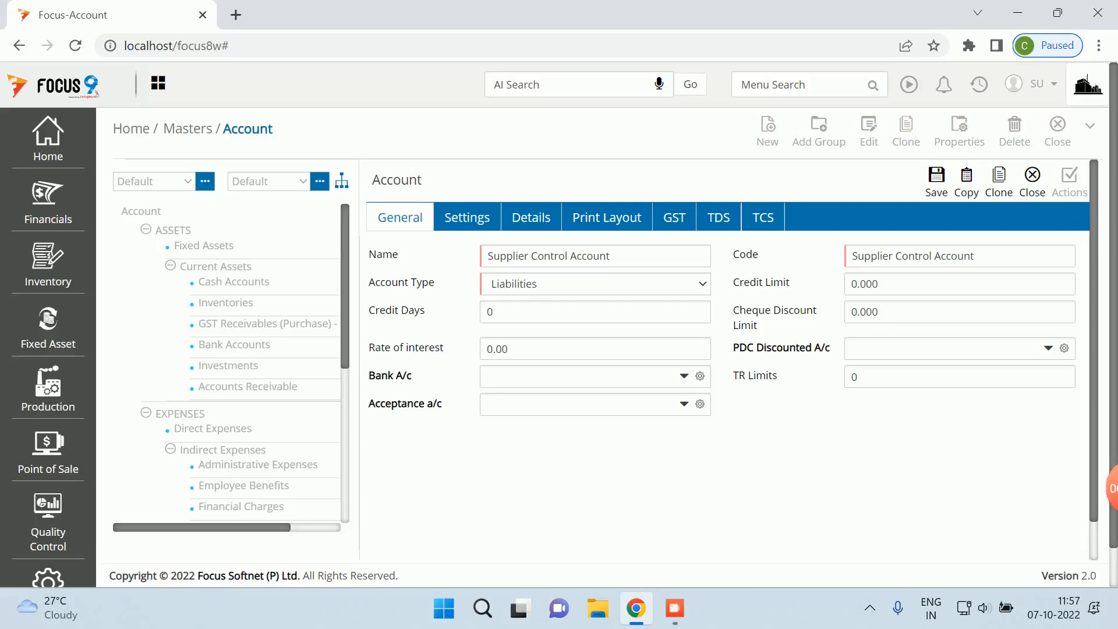
left_click(1033, 175)
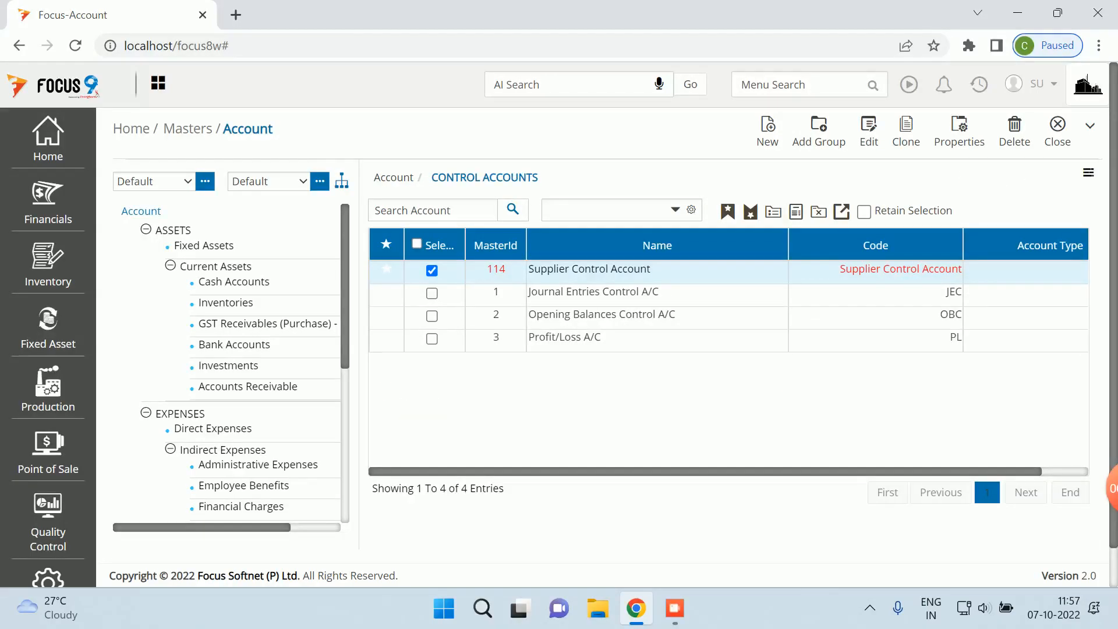
left_click(1057, 131)
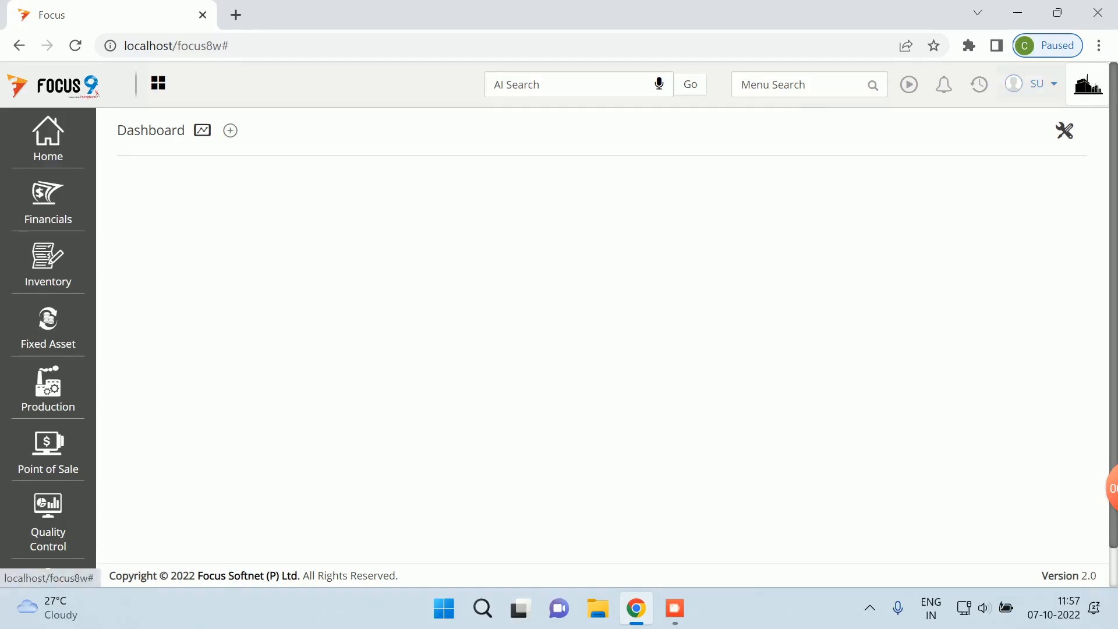
- Find 'trial' in Menu Search and open the Trial Balance report
left_click(979, 84)
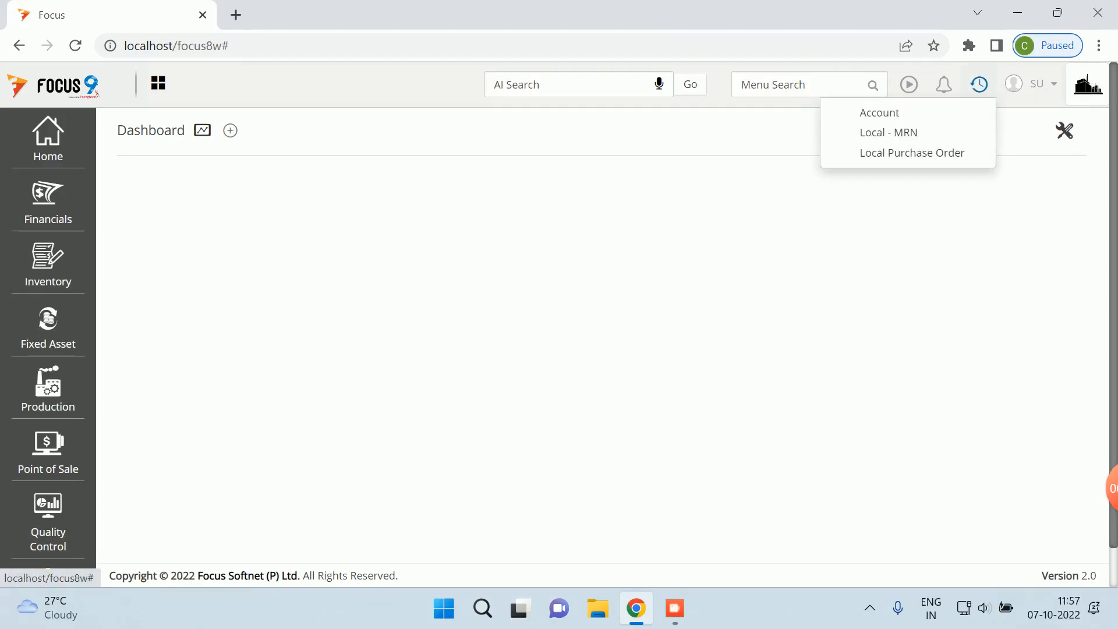
left_click(757, 84)
type("trial")
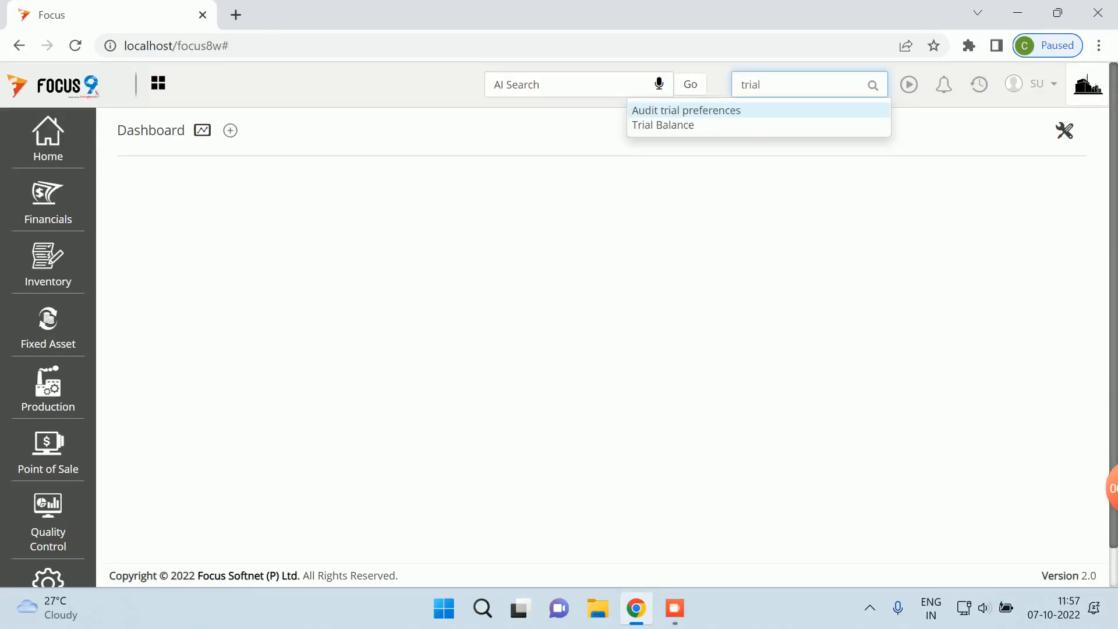
key("Down")
key("Return")
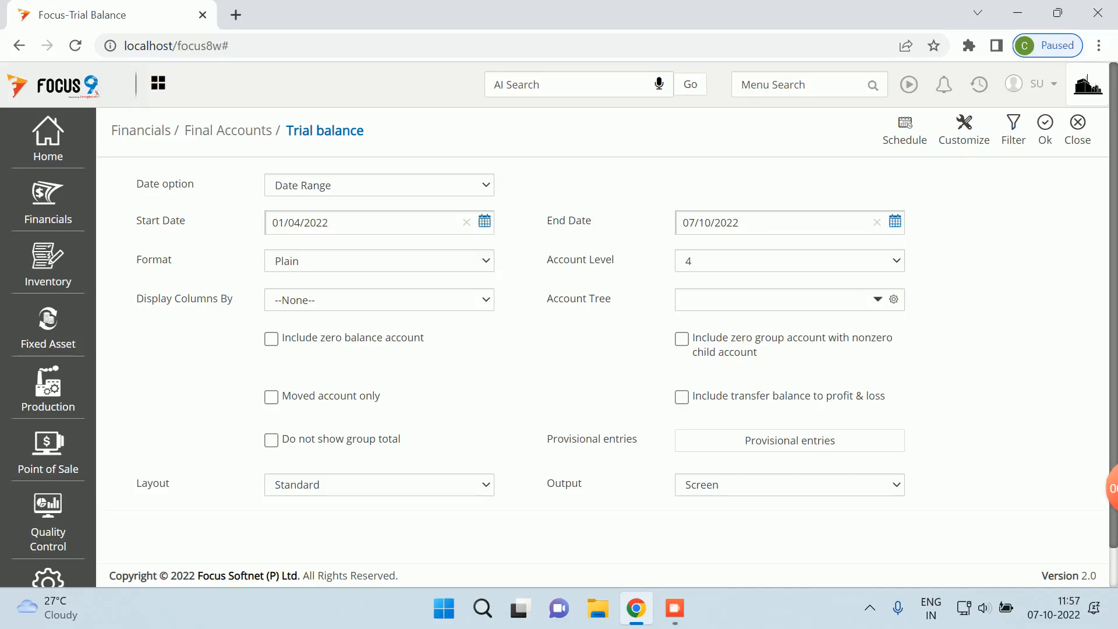
- Run the Trial Balance for 01/04/2022 to 07/10/2022 with auto-adjusted column widths
left_click(1045, 130)
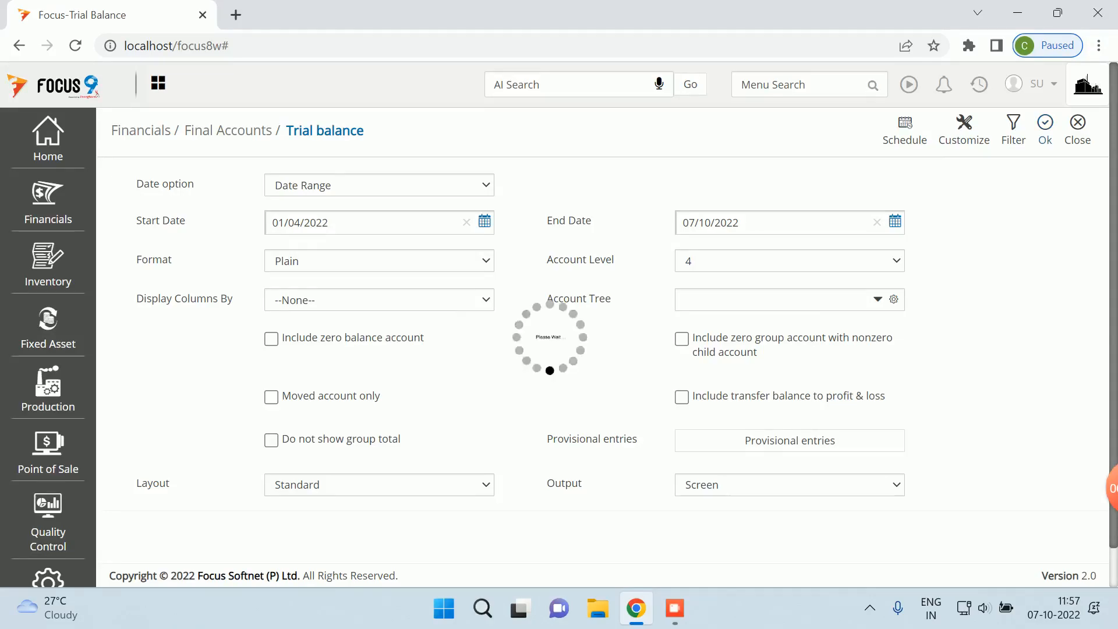
left_click(1048, 139)
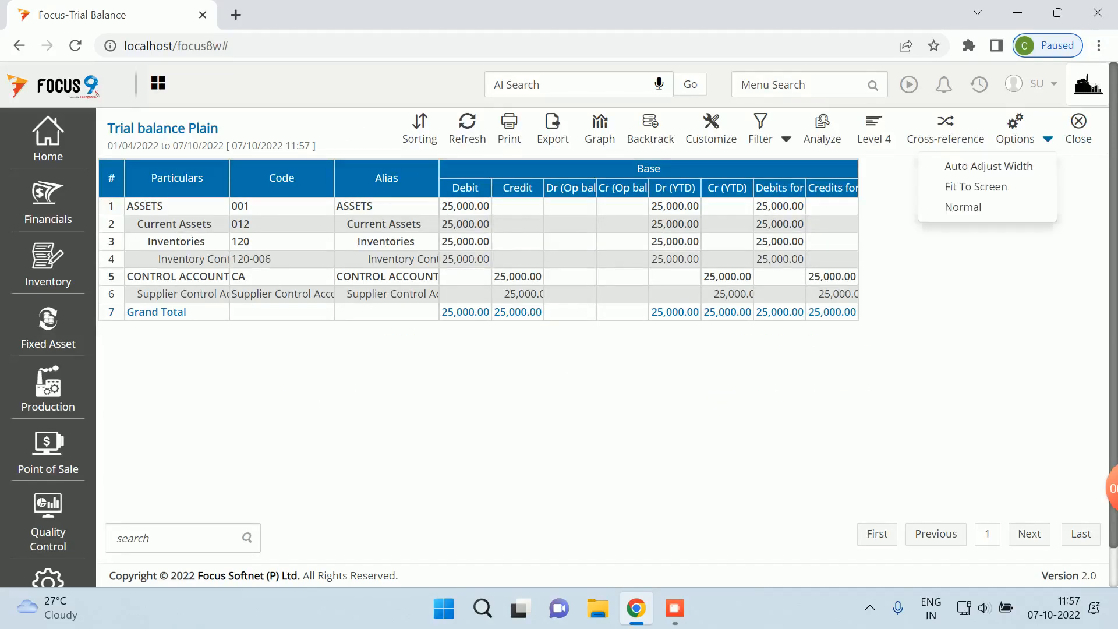
left_click(989, 165)
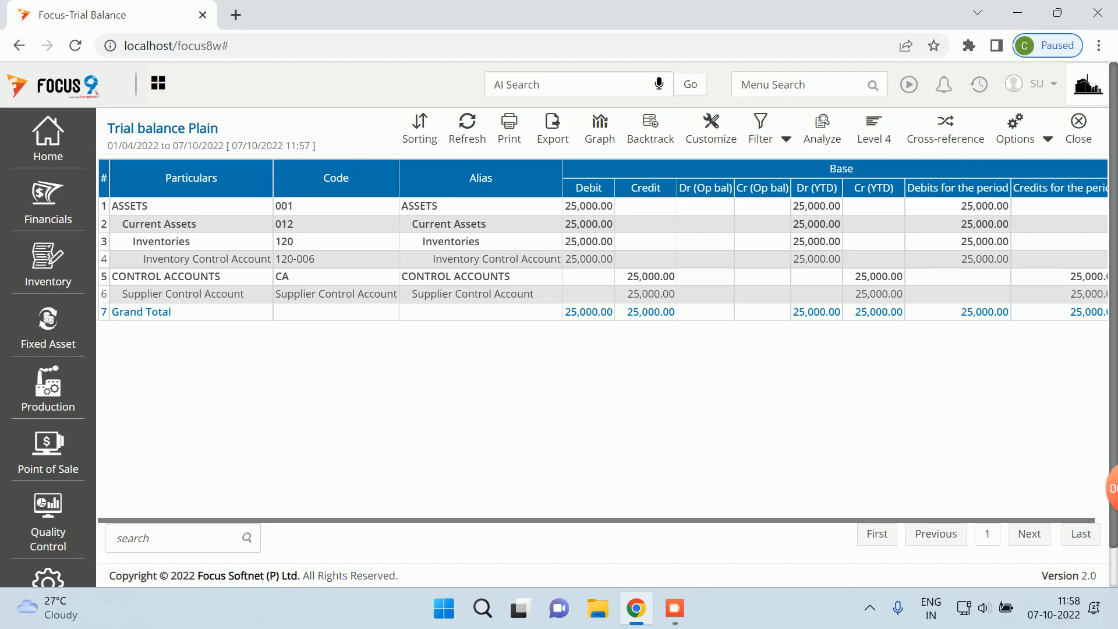
- Close the Trial Balance and run the Balance Sheet report
left_click(1078, 129)
left_click(1077, 128)
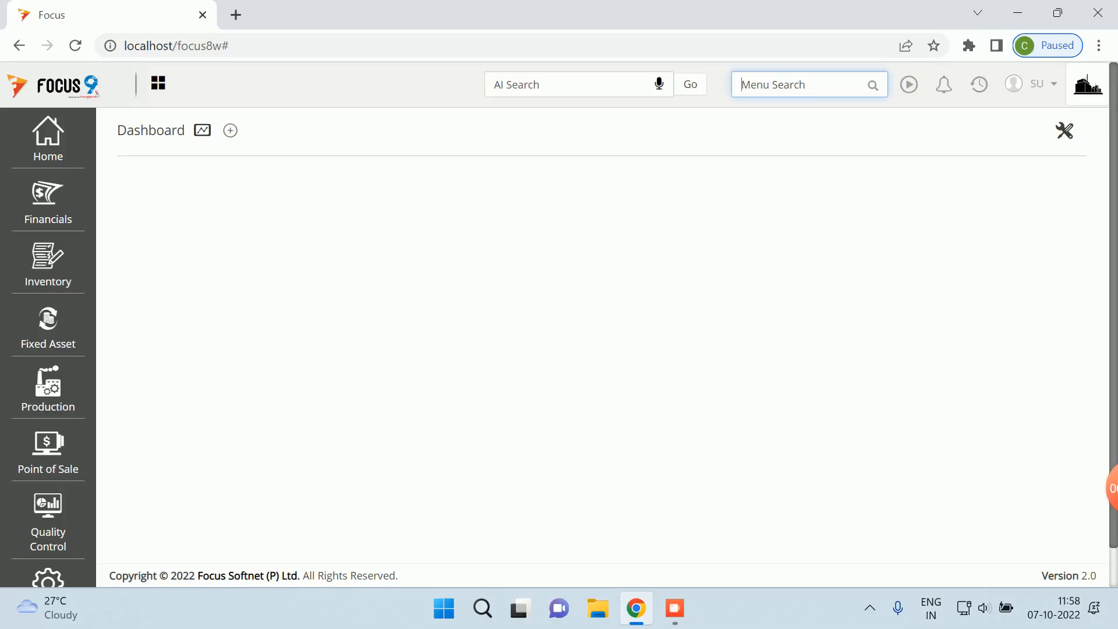
type("balance")
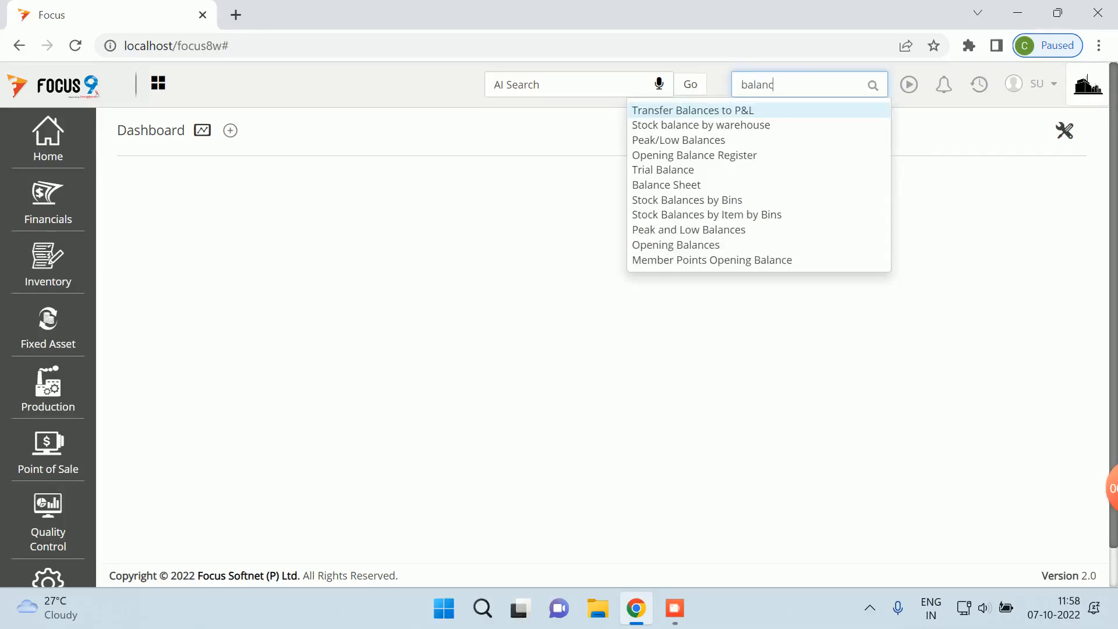
left_click(666, 185)
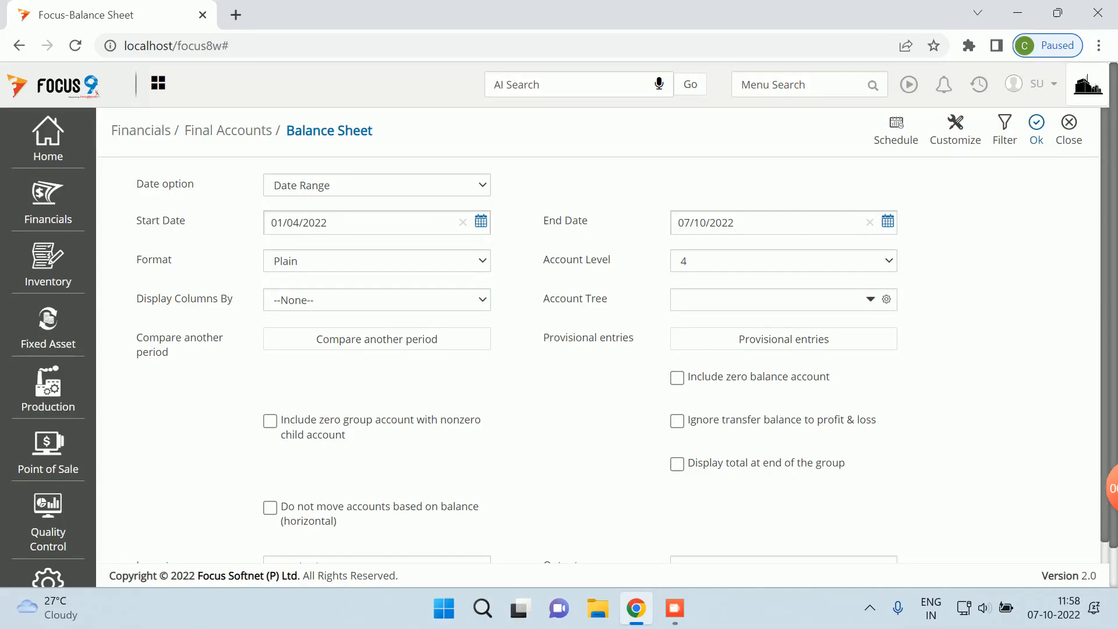
left_click(1035, 129)
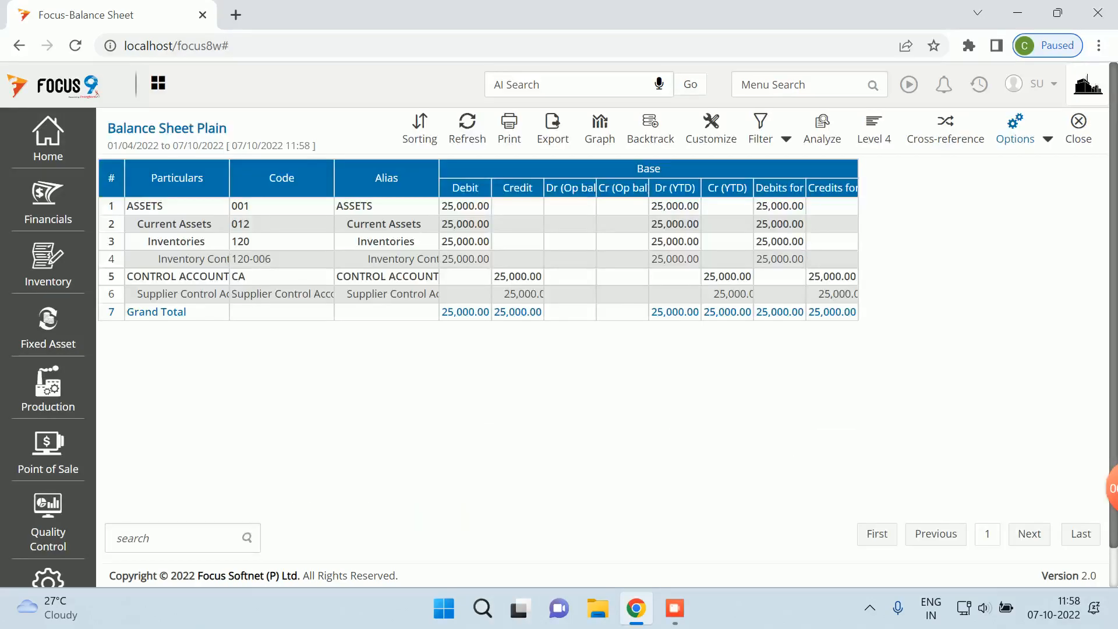
- Auto-adjust Balance Sheet column widths to review the 25,000.00 balance, then close it
left_click(1048, 140)
left_click(989, 165)
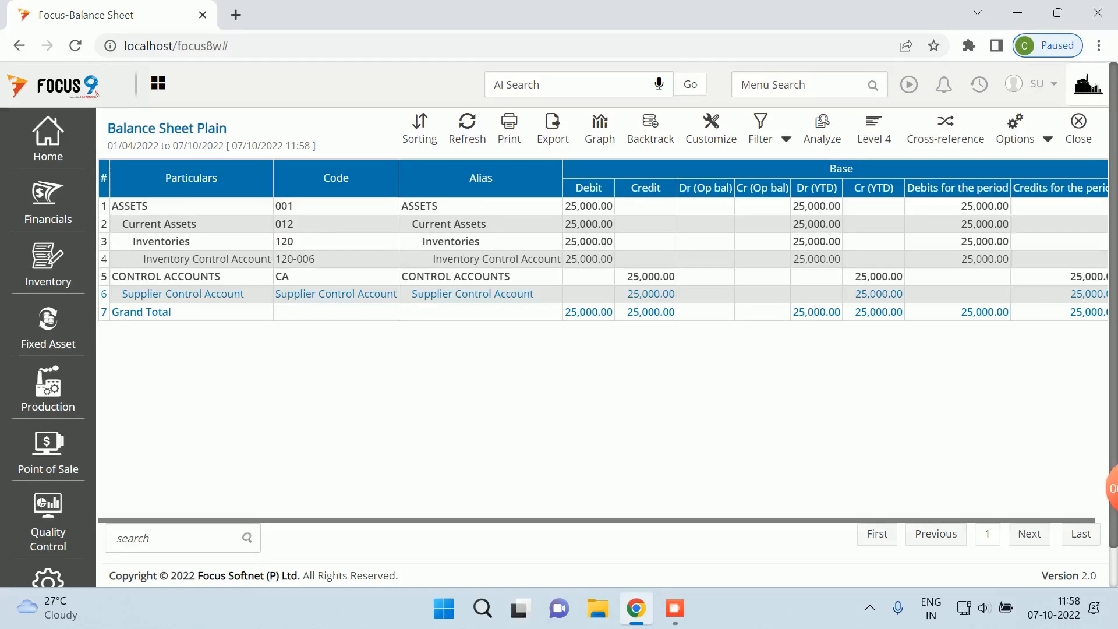
left_click(1077, 129)
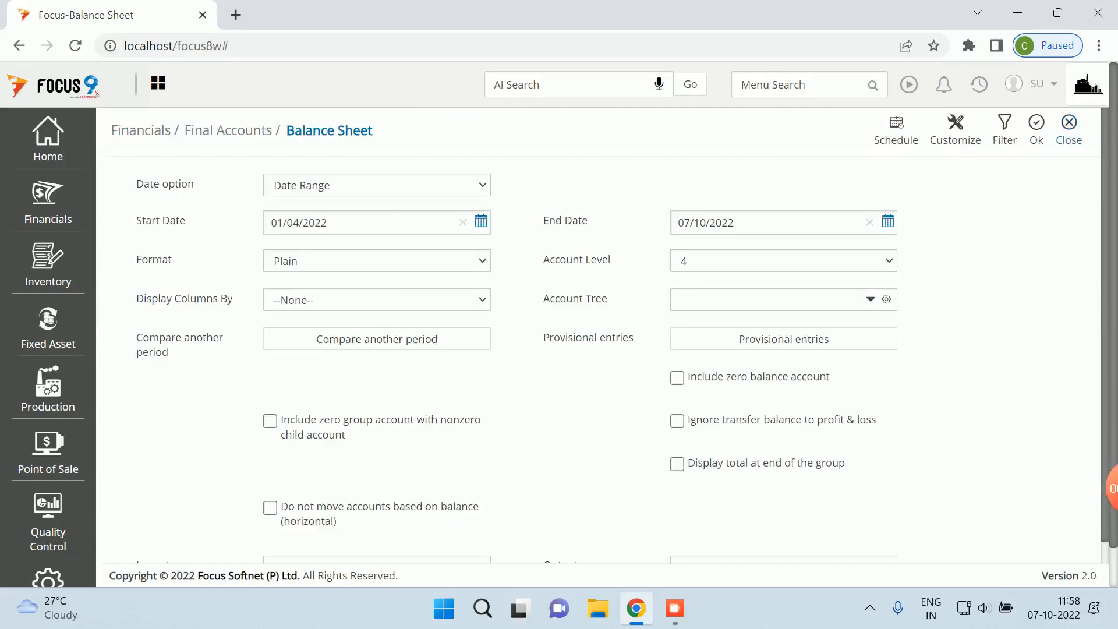
left_click(1070, 128)
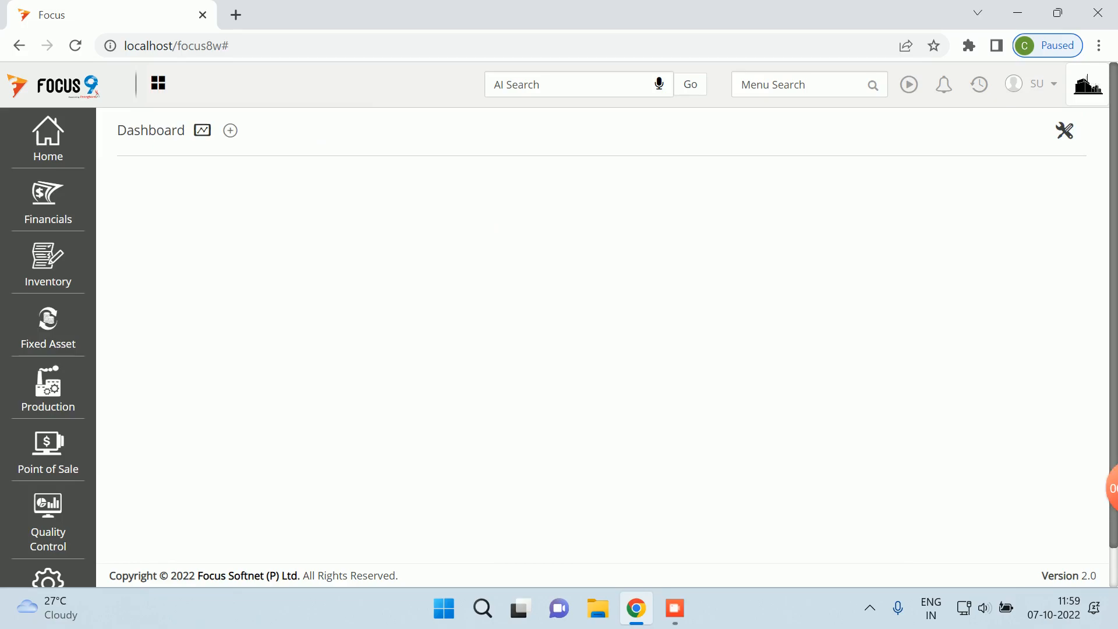
- Open Local - Purchases Vouchers, convert the pending MRN, then discard the unsaved voucher
left_click(809, 85)
type("local")
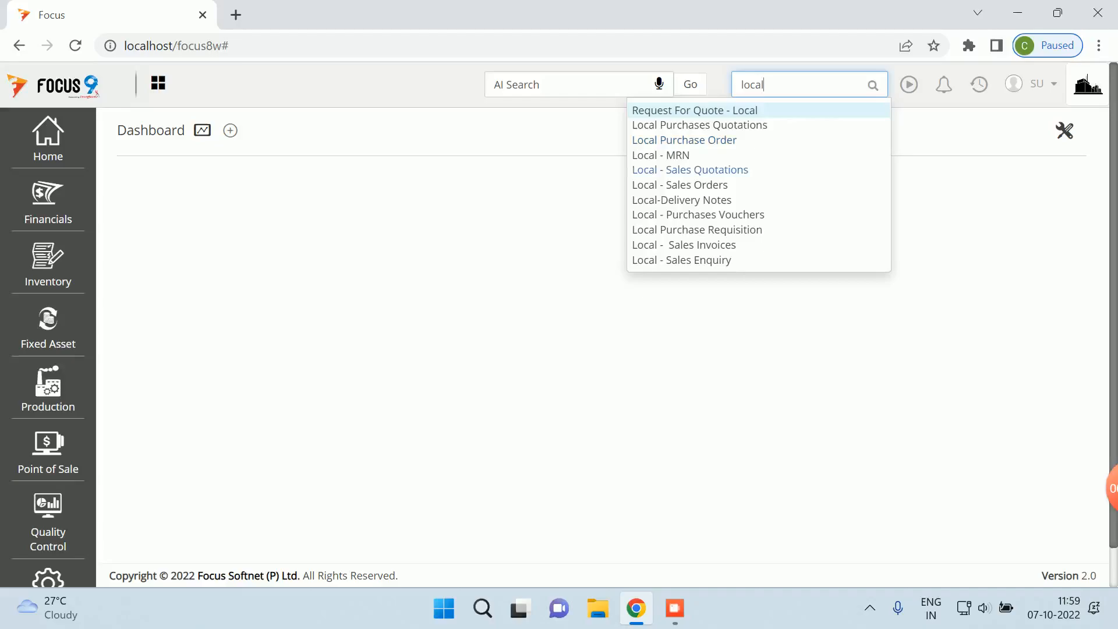
left_click(698, 214)
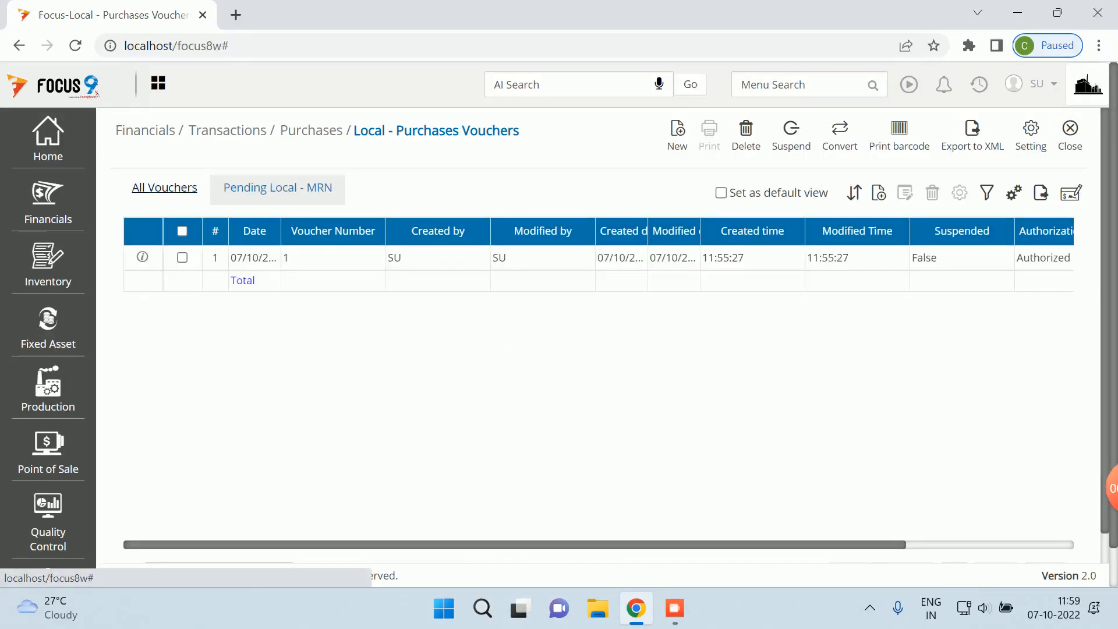
left_click(182, 257)
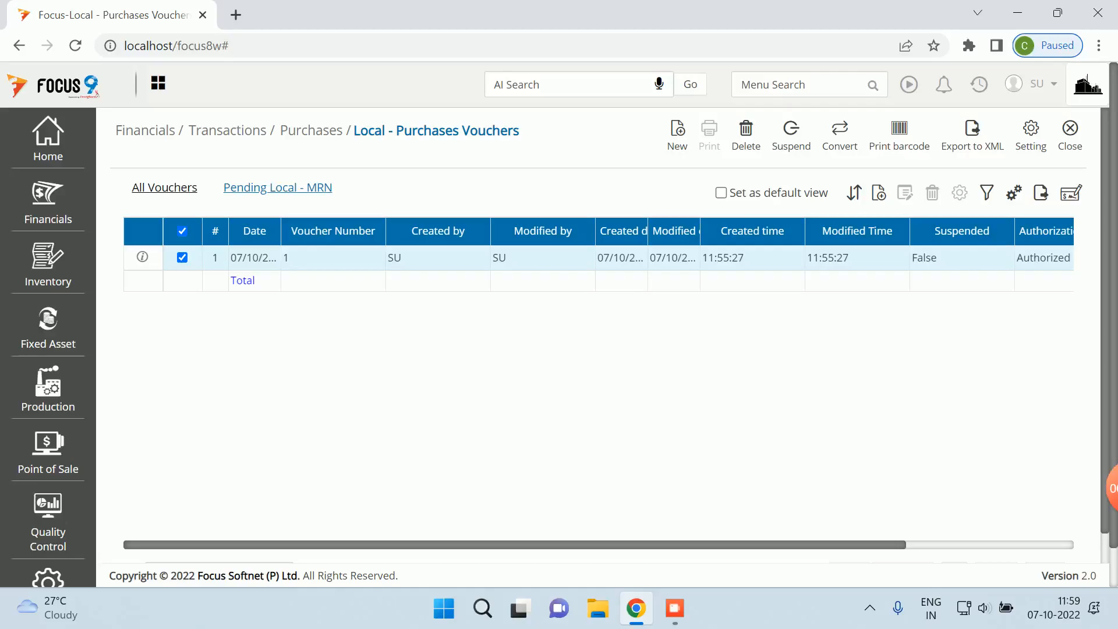
left_click(840, 134)
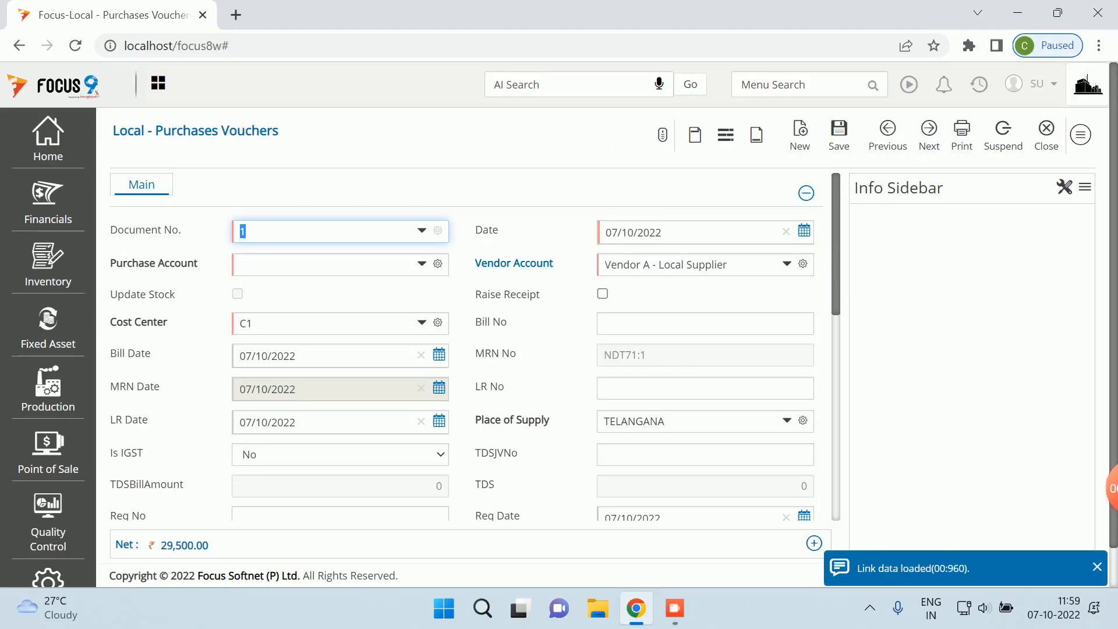
left_click(1047, 133)
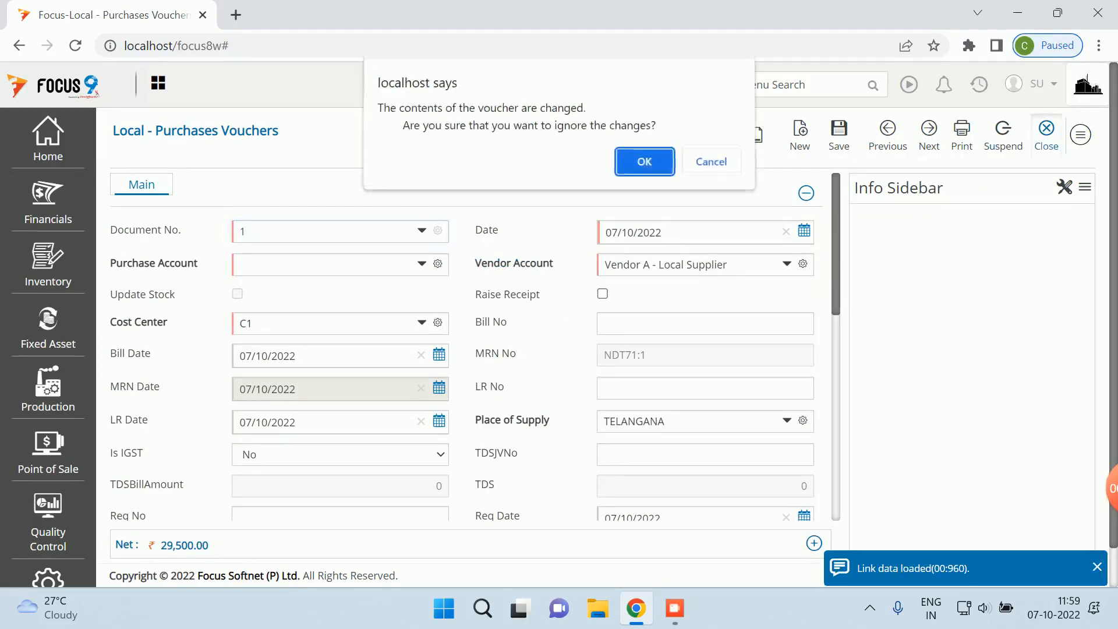
key("Return")
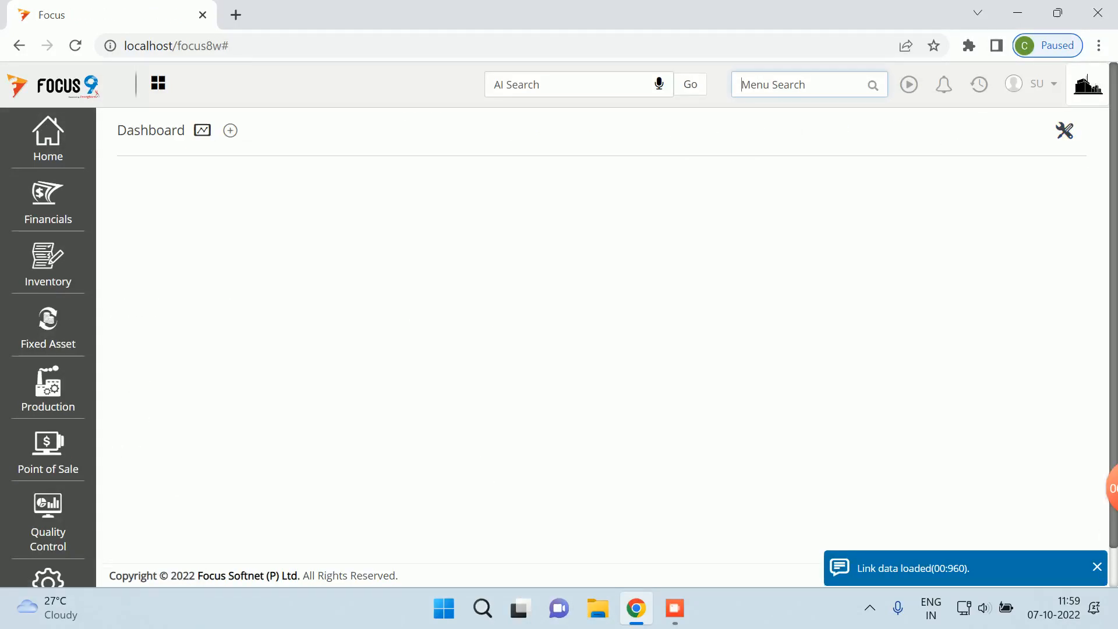
- Check the Local - MRN voucher list, then reopen the Local - Purchases Vouchers list
type("local m")
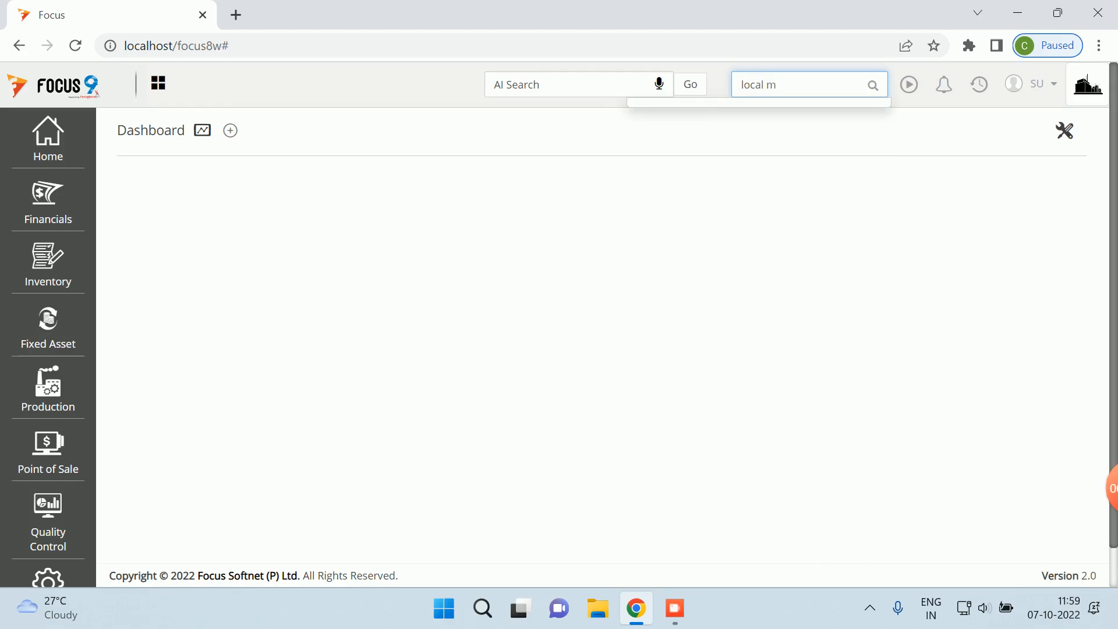
key("BackSpace")
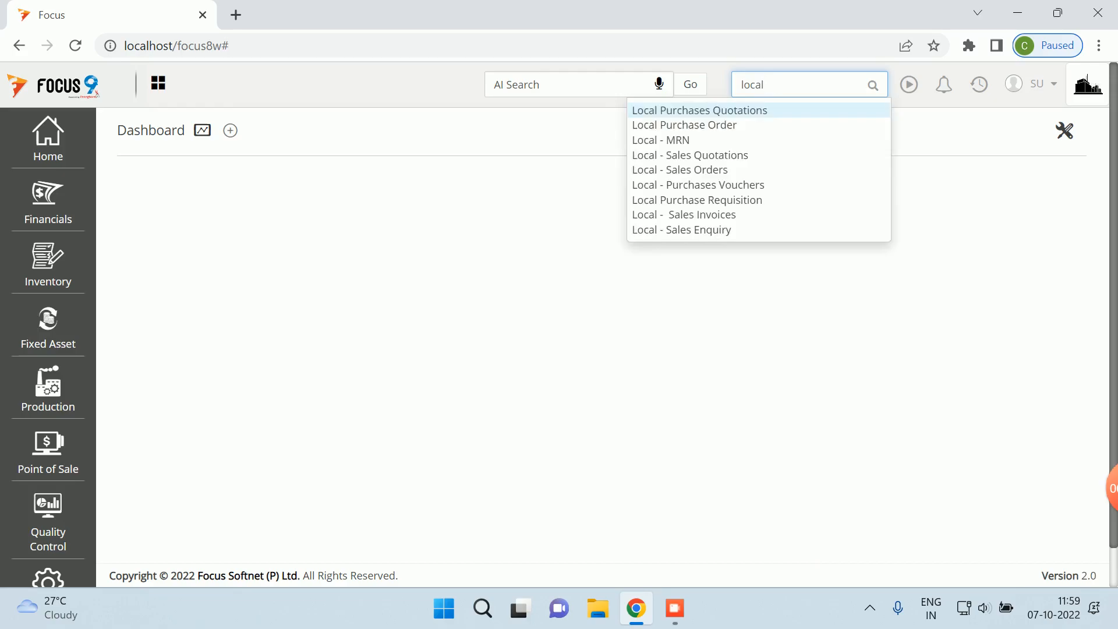
left_click(661, 140)
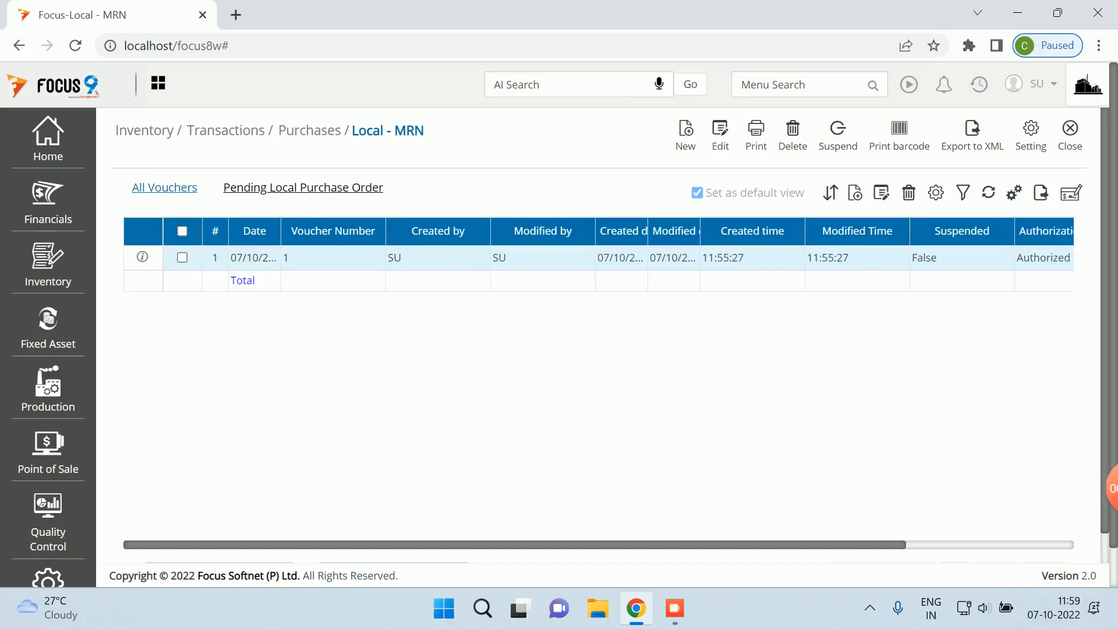
scroll(469, 346, "down", 4)
scroll(469, 347, "up", 4)
left_click(1046, 133)
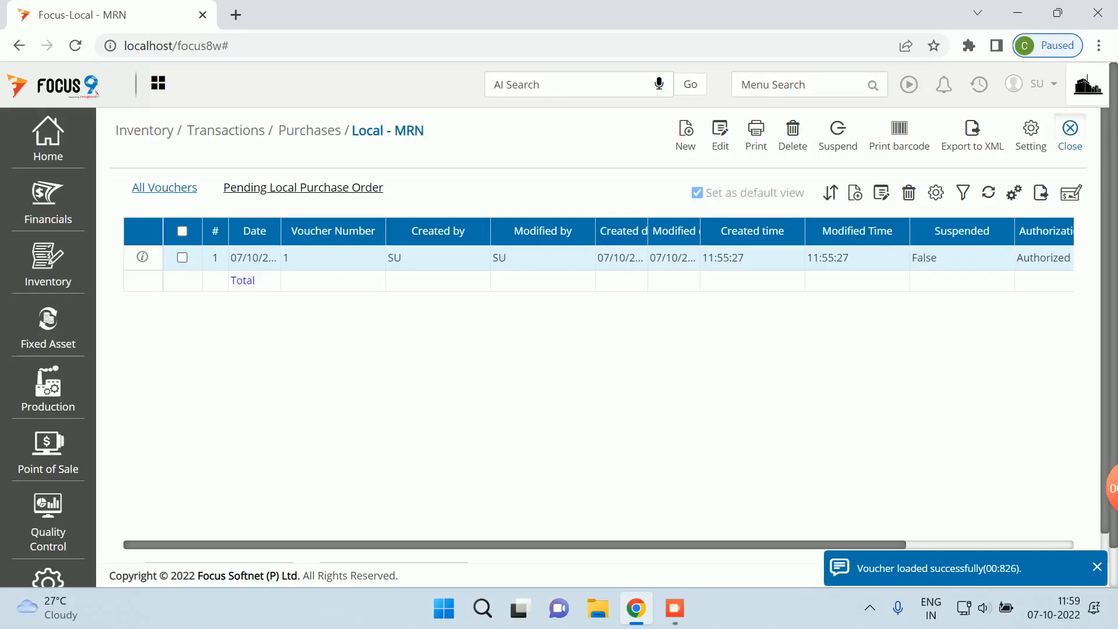
left_click(1069, 135)
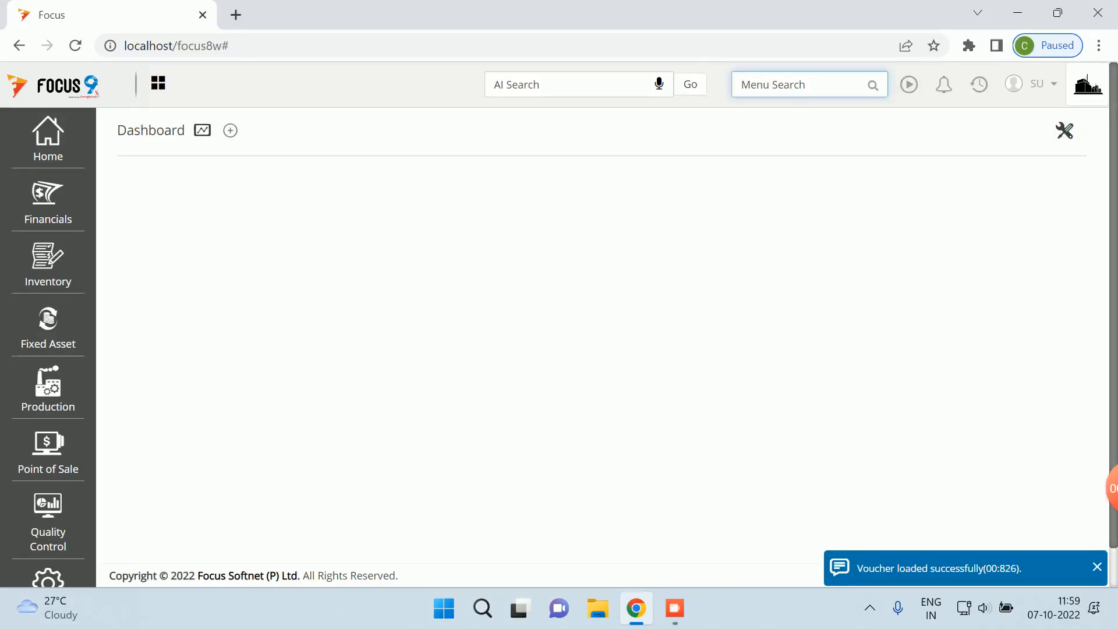
type("local")
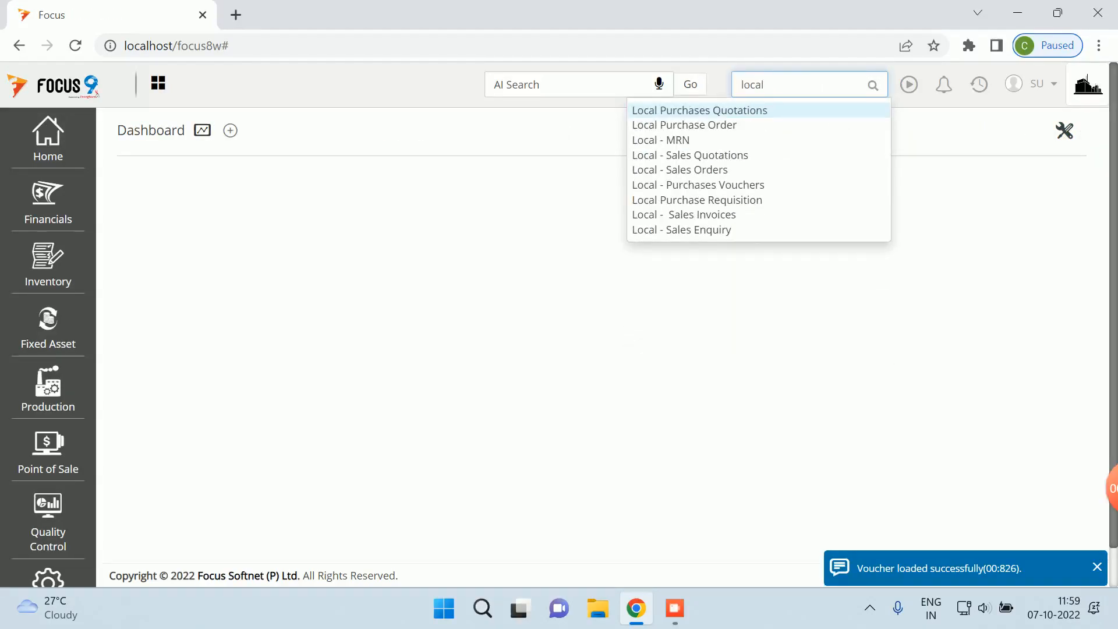
left_click(698, 185)
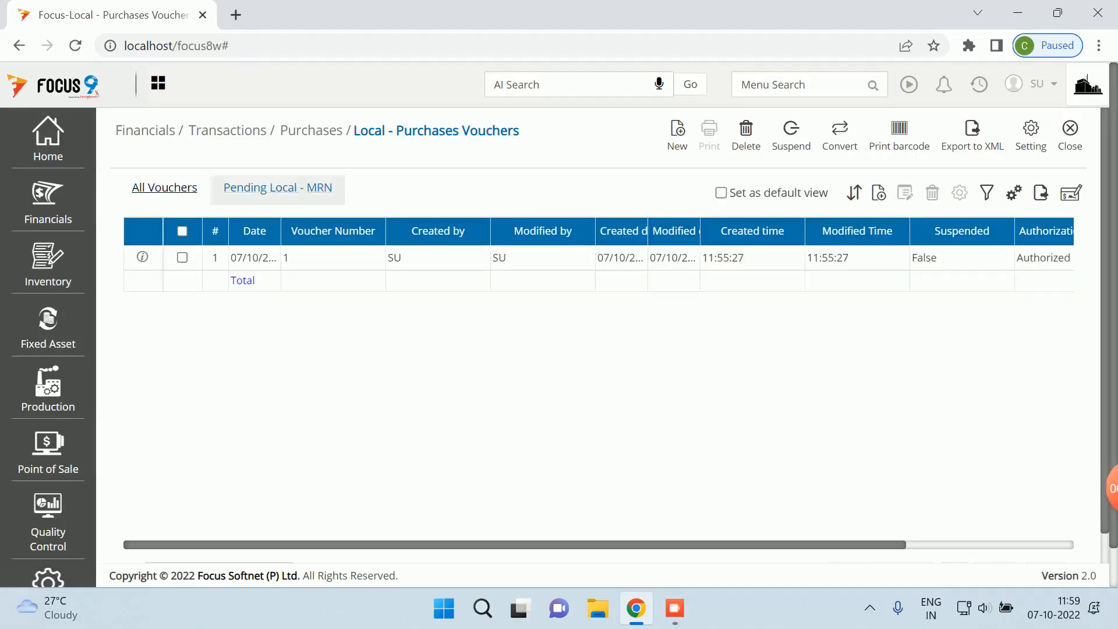
- Convert the pending MRN into a purchase voucher with Purchase as the purchase account
left_click(839, 135)
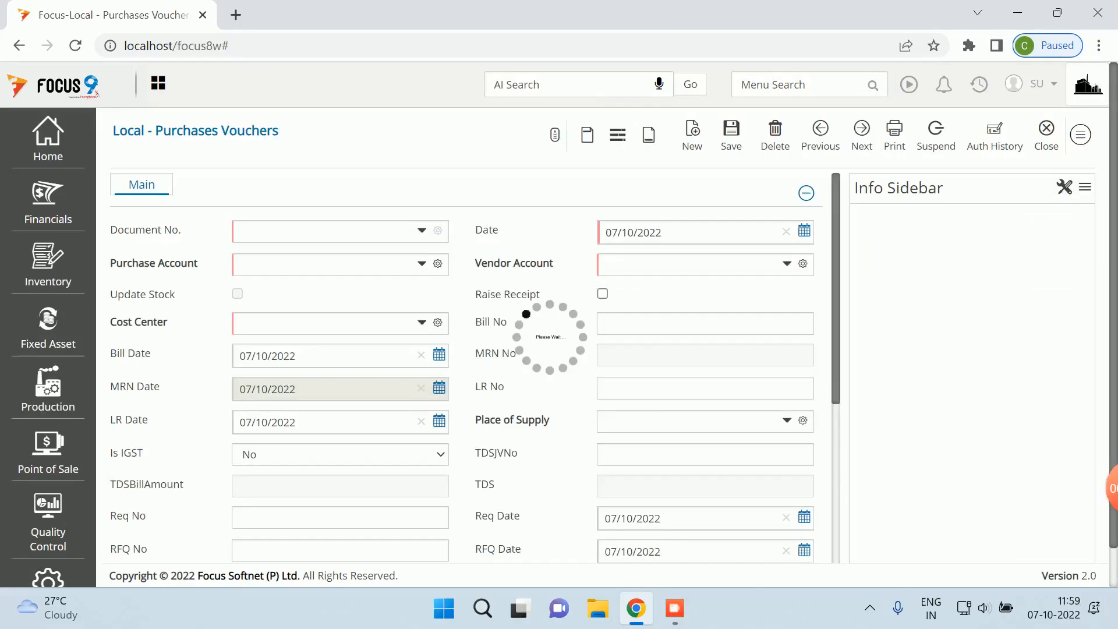
scroll(466, 350, "down", 7)
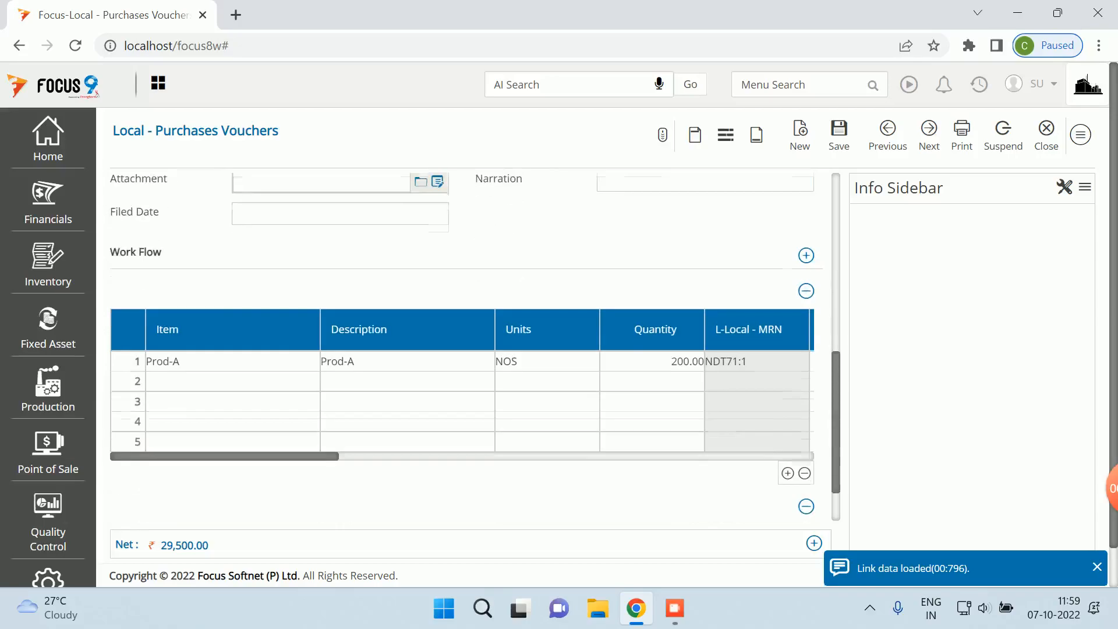
scroll(465, 349, "up", 6)
scroll(466, 350, "up", 2)
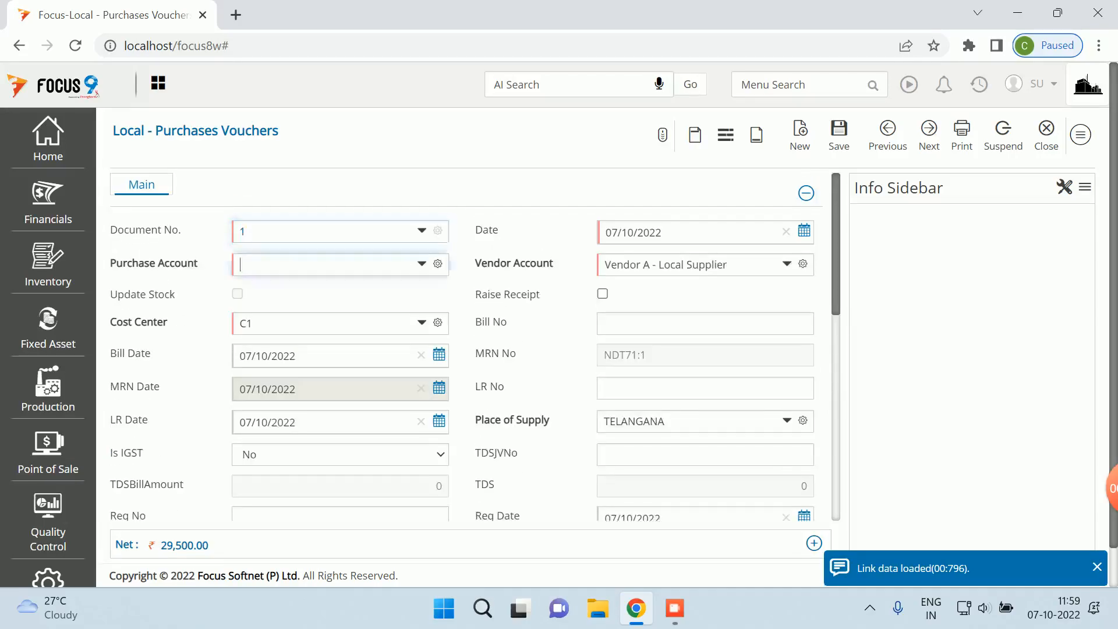
type("pur")
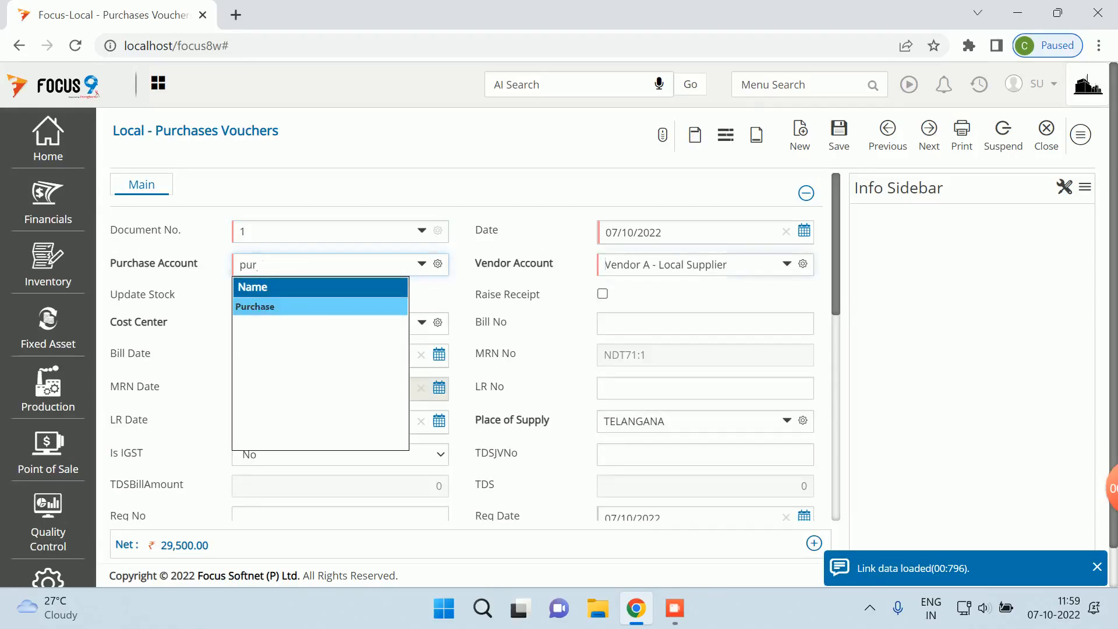
key("Tab")
scroll(466, 349, "down", 6)
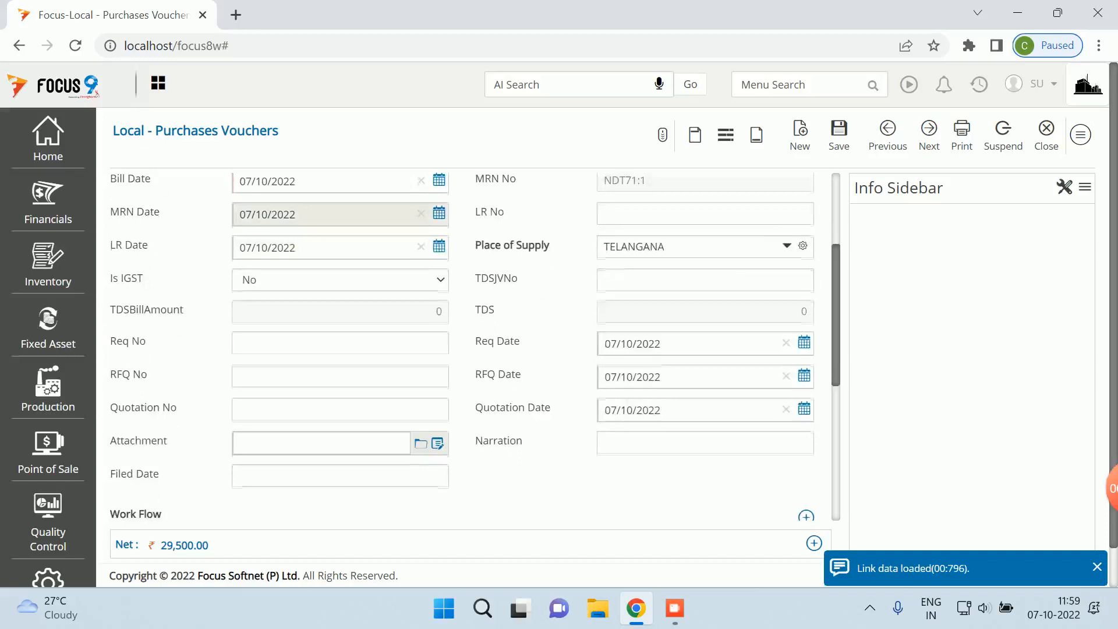
scroll(466, 350, "down", 2)
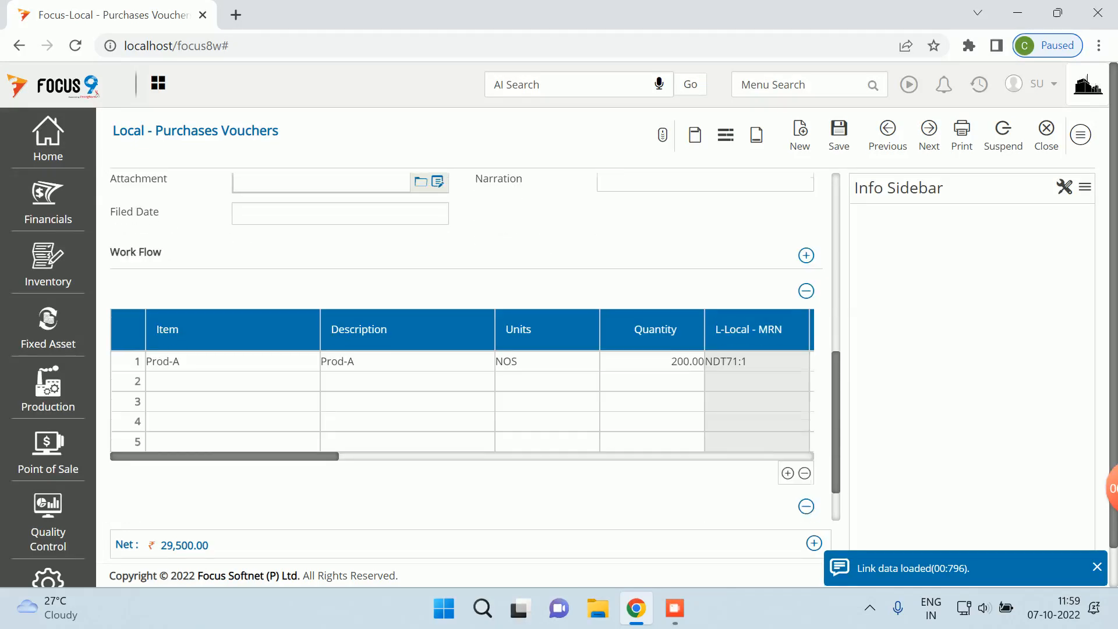
mouse_move(184, 545)
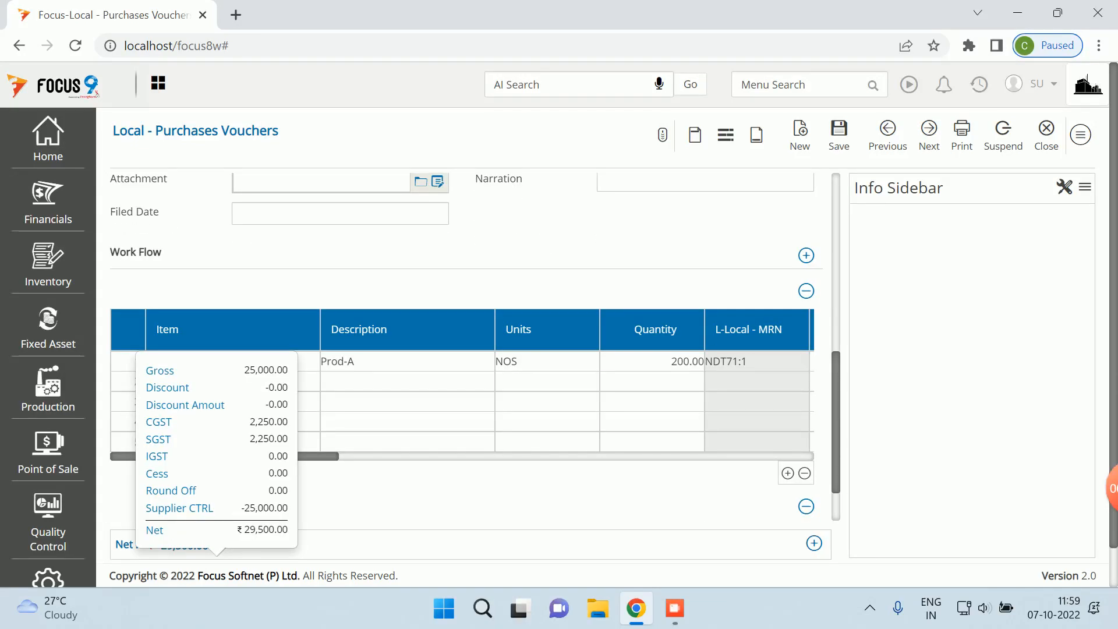
scroll(469, 350, "up", 3)
- Enter bill number 2346 and save, allocating the full 29,500 to a new bill reference
left_click(838, 135)
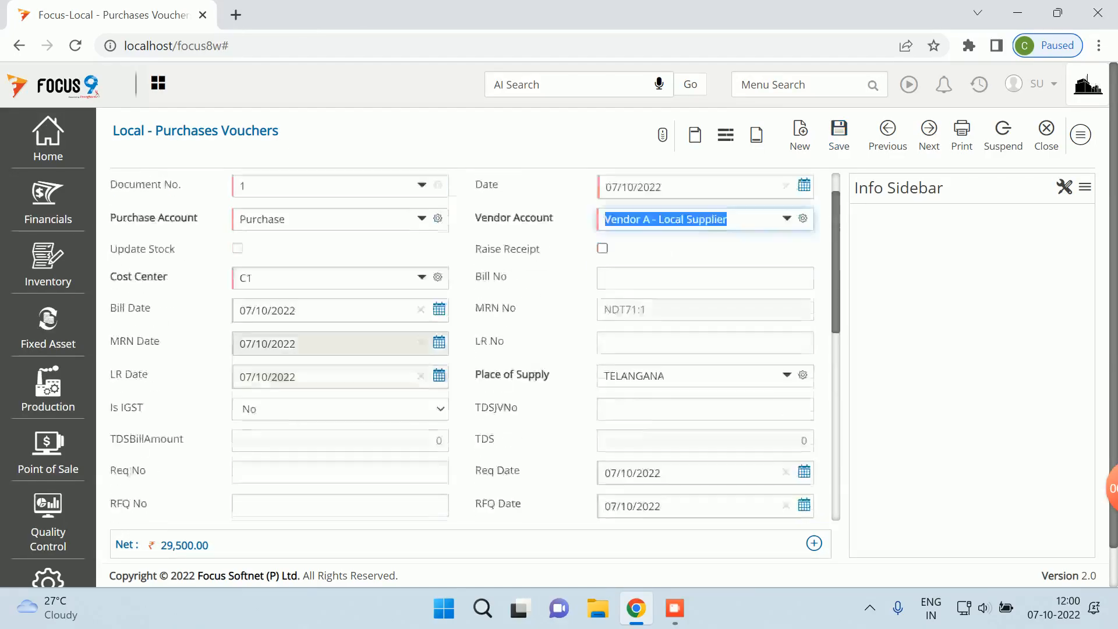
left_click(705, 324)
type("2346")
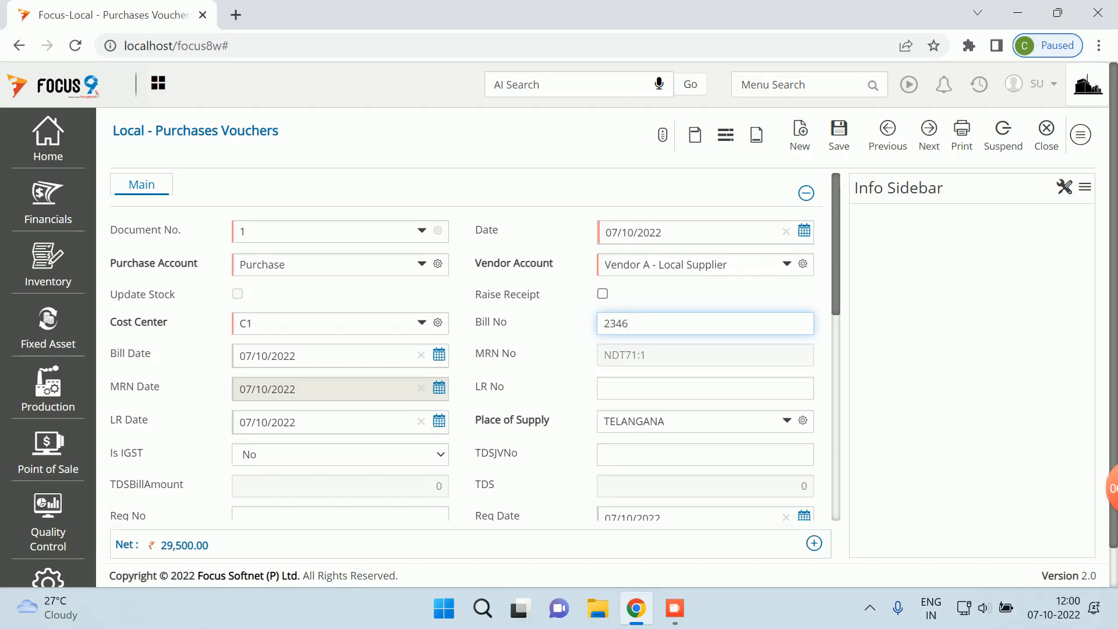
left_click(839, 135)
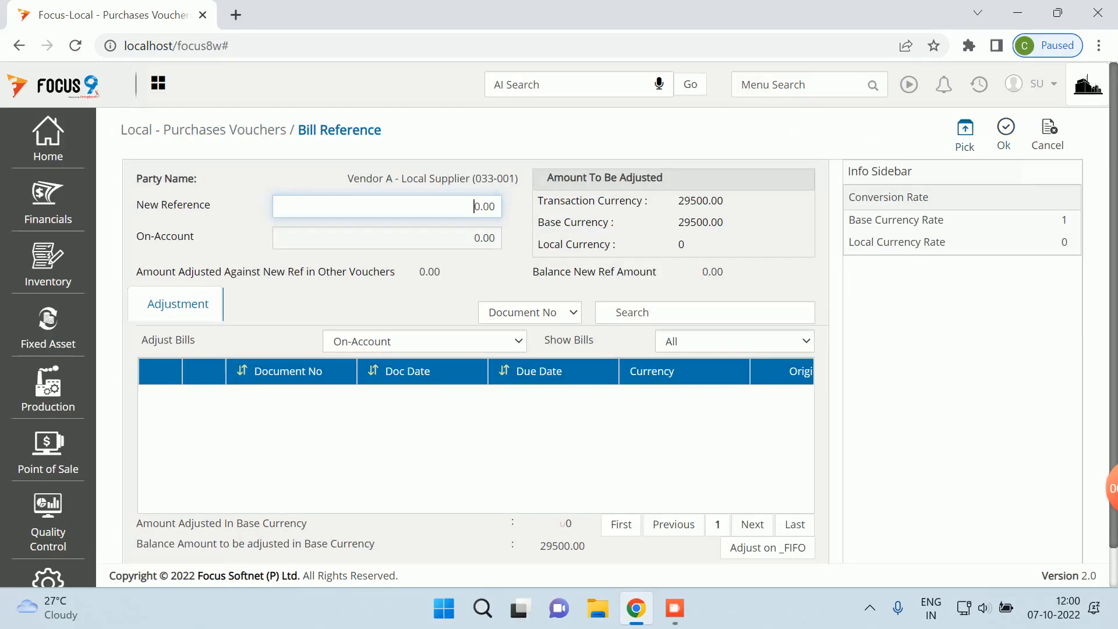
left_click(965, 134)
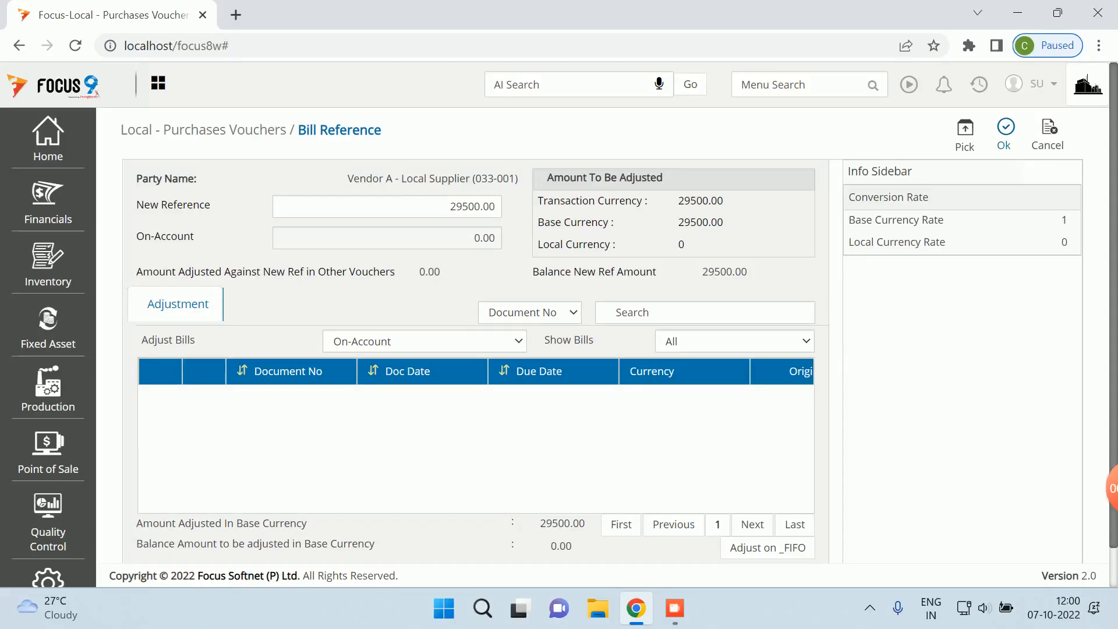
left_click(1004, 134)
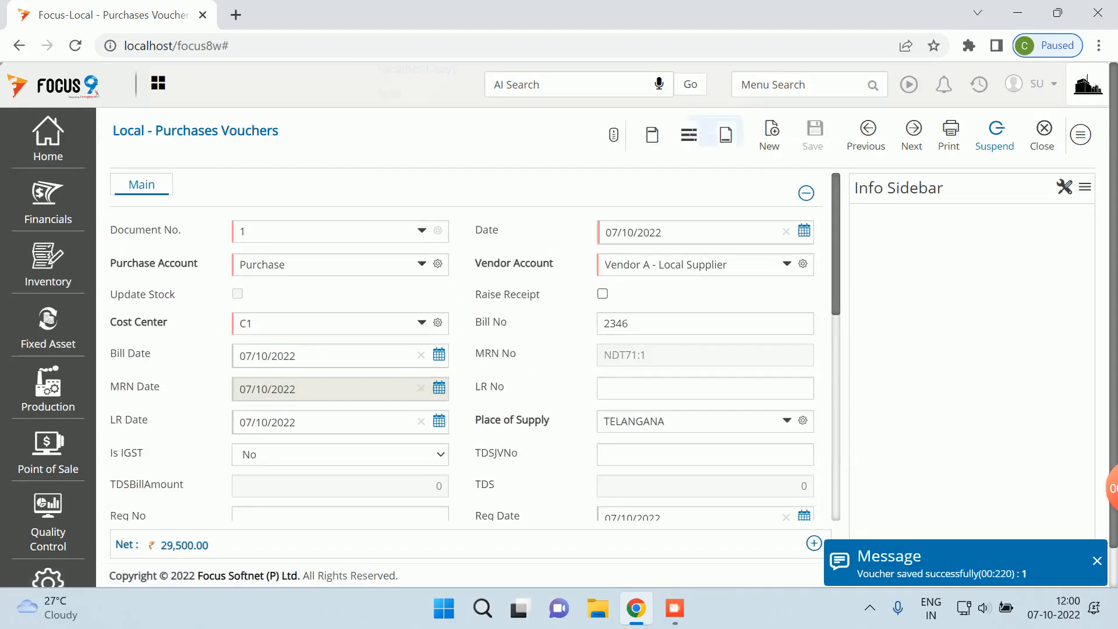
- Dismiss the post-save alert and reload the saved voucher 1
left_click(713, 144)
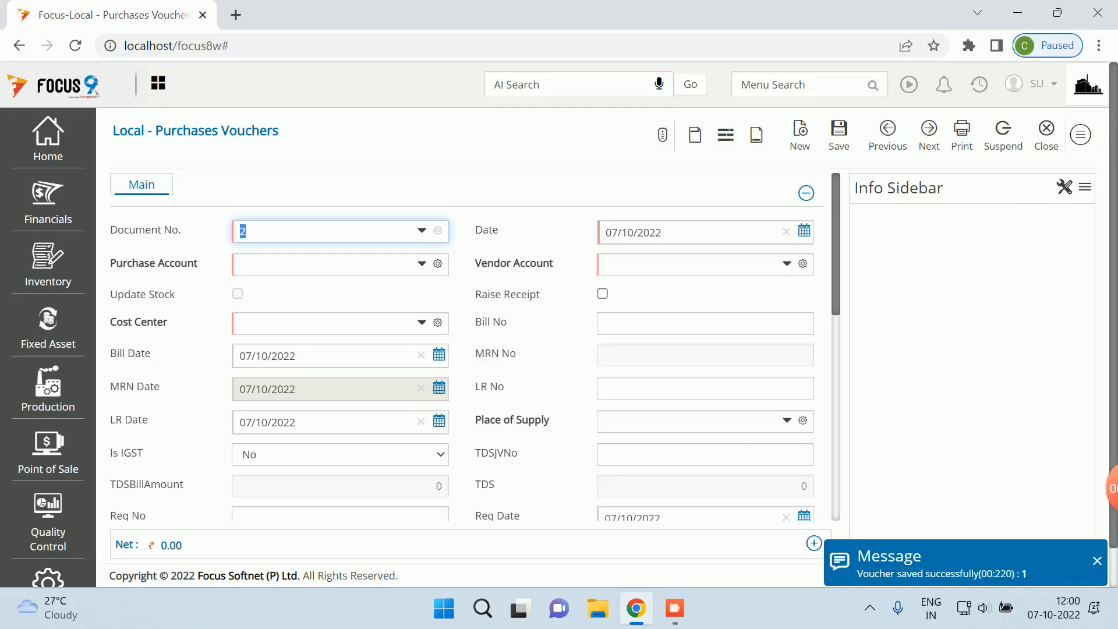
left_click(887, 135)
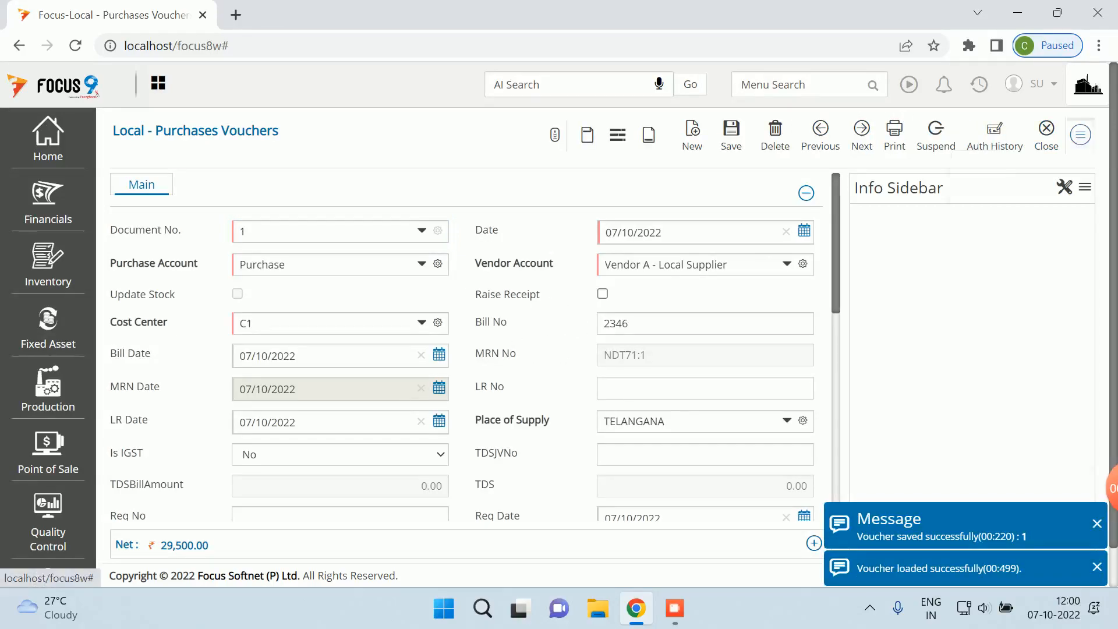
left_click(1081, 135)
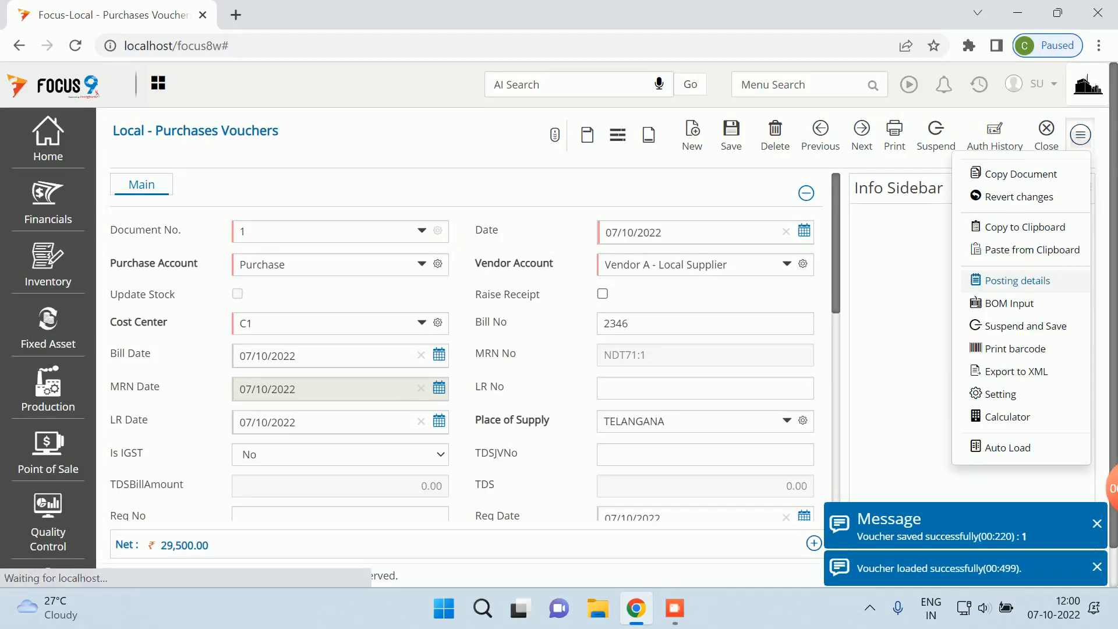
- Review voucher 1's posting details: 54,500 debits and credits, with CGST and SGST at 2,250 each
left_click(1017, 280)
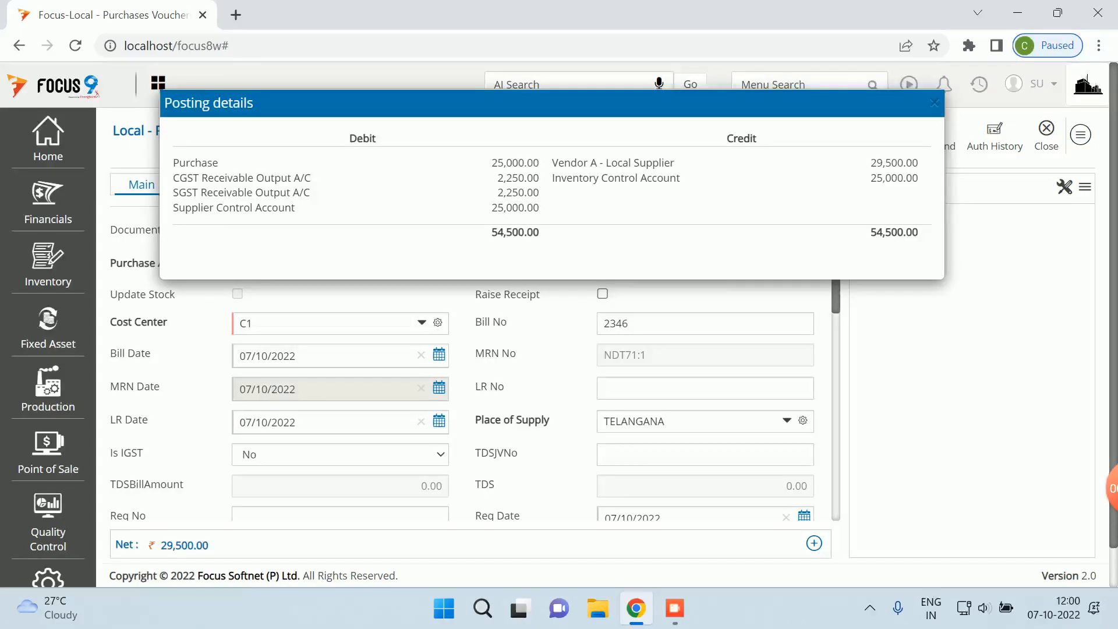
key("Escape")
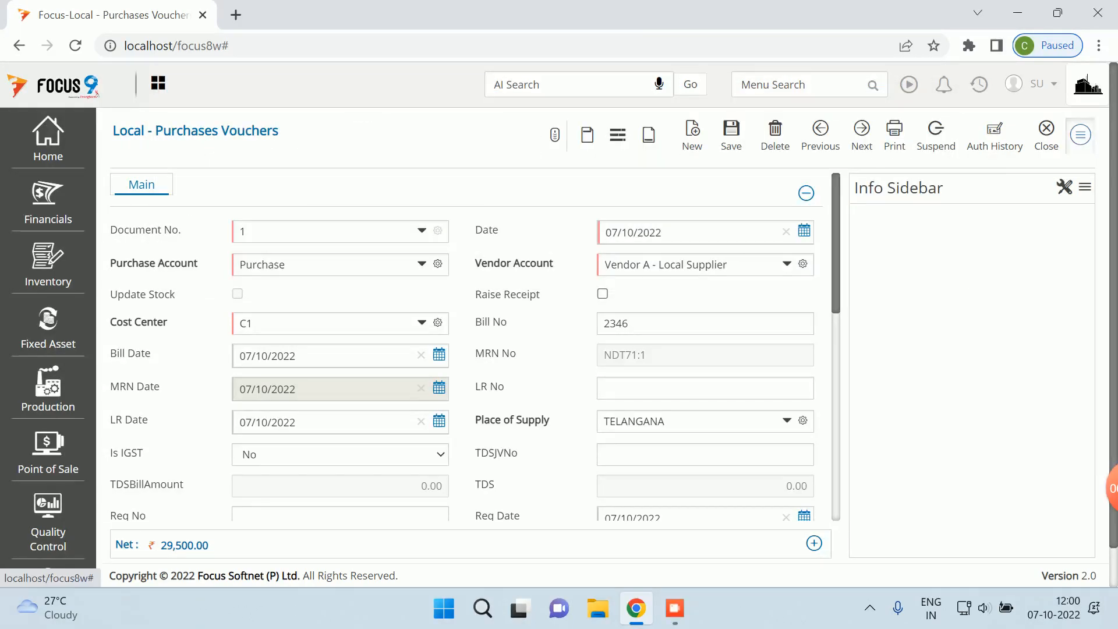
left_click(1080, 135)
- Inspect the Supplier CTRL footer field's Post to Account settings, then close the voucher settings
left_click(993, 394)
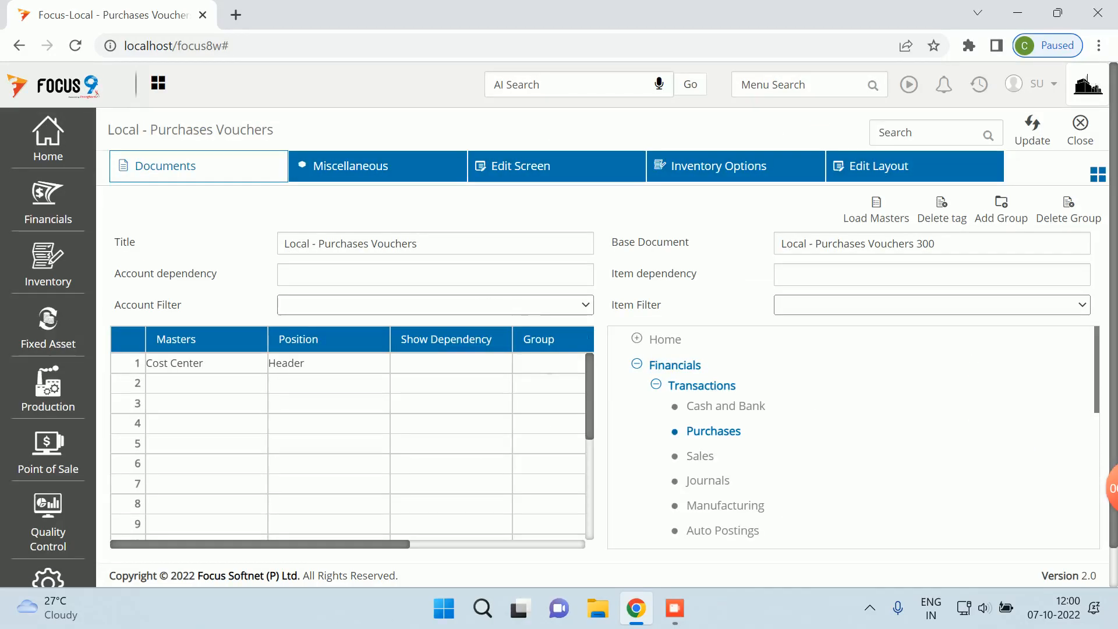
left_click(520, 166)
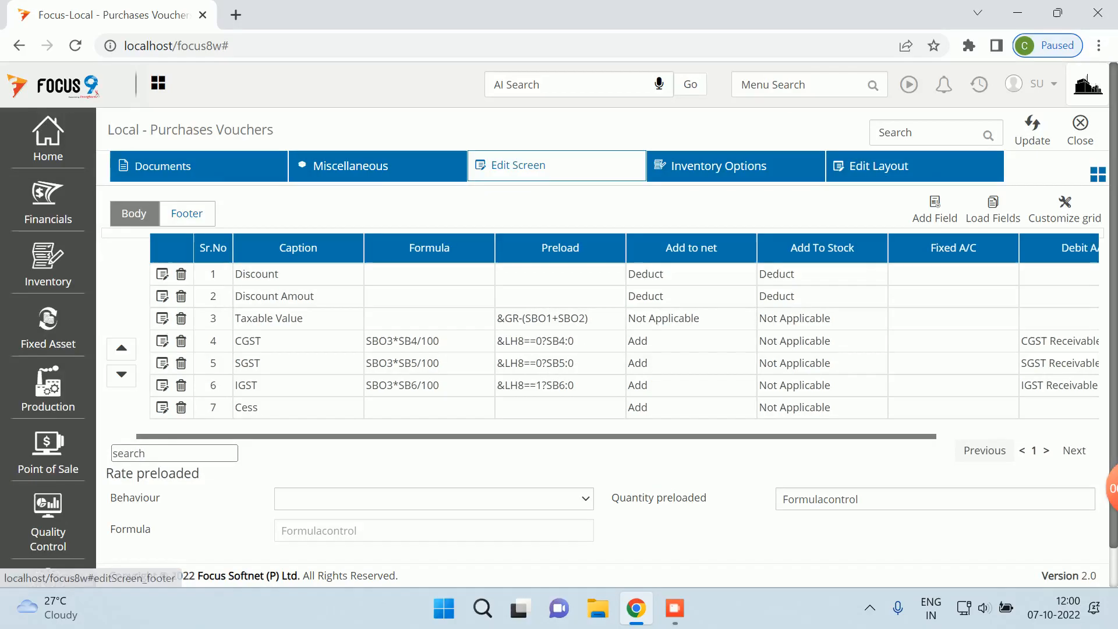
left_click(186, 214)
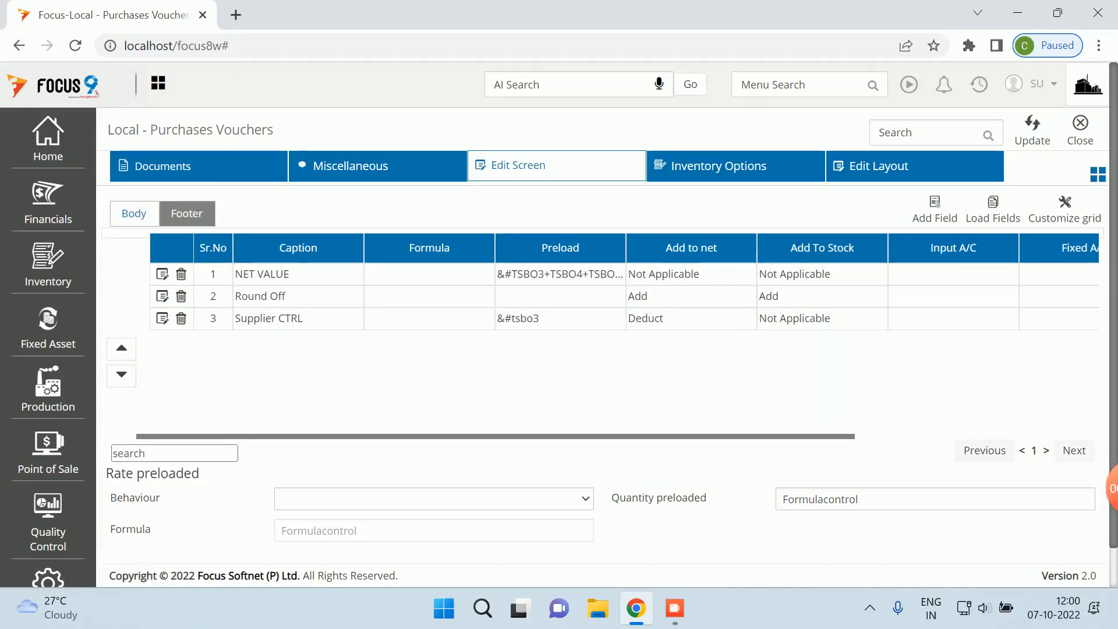
left_click(162, 318)
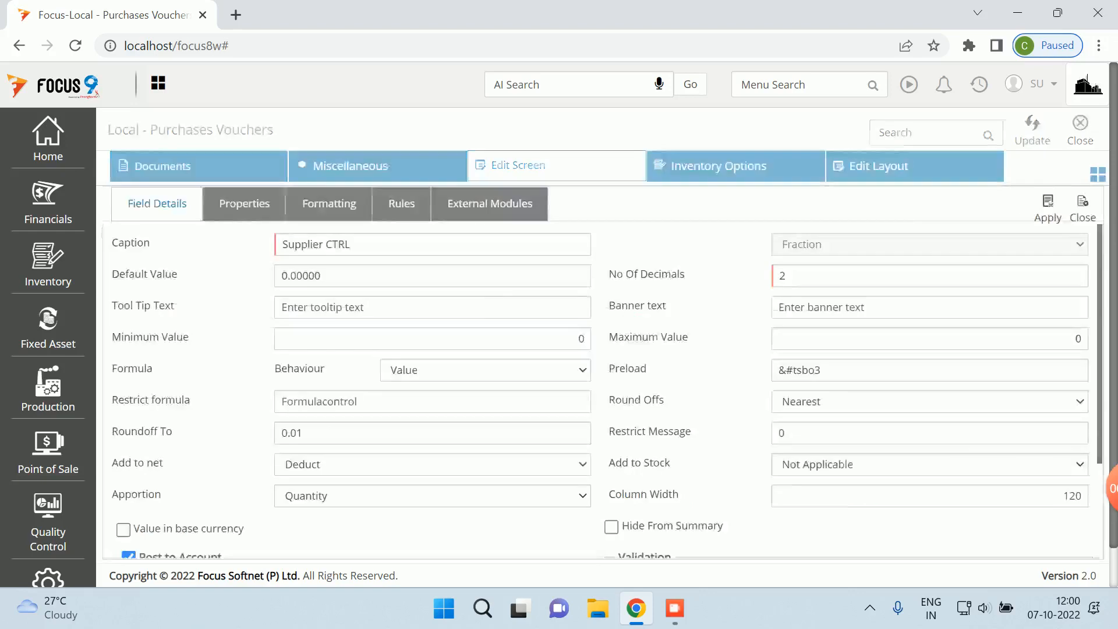
scroll(600, 379, "down", 3)
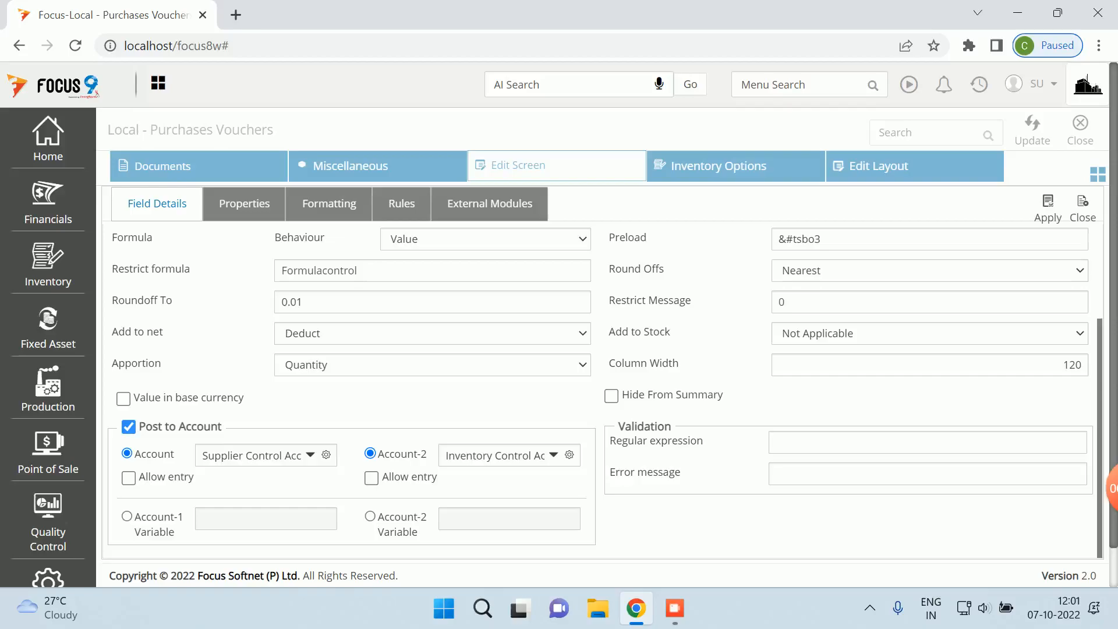
left_click(1082, 208)
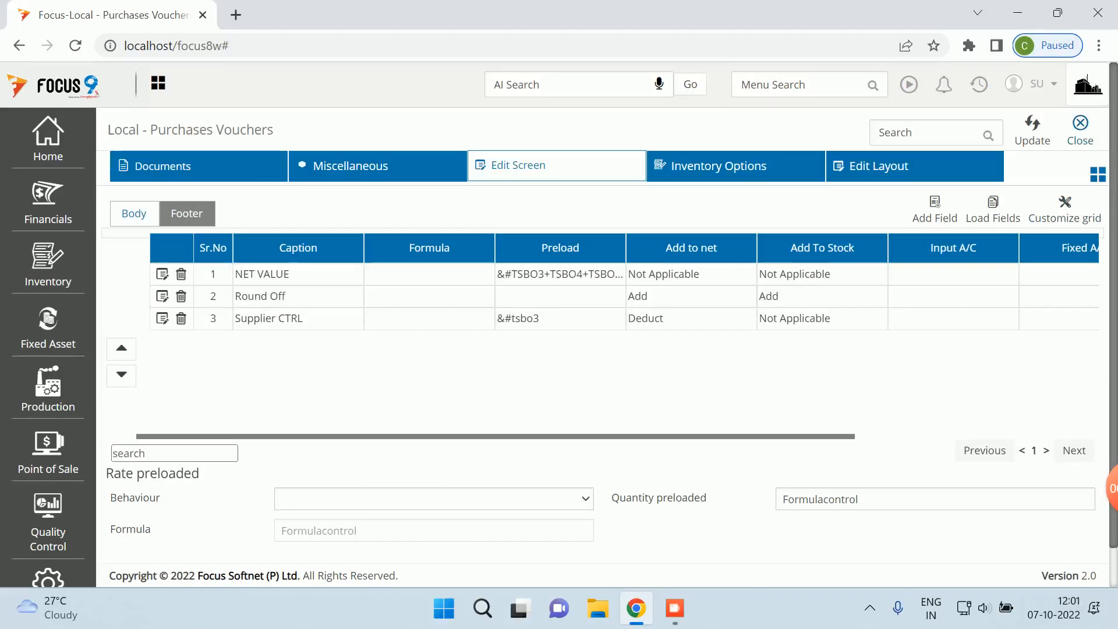
left_click(1081, 129)
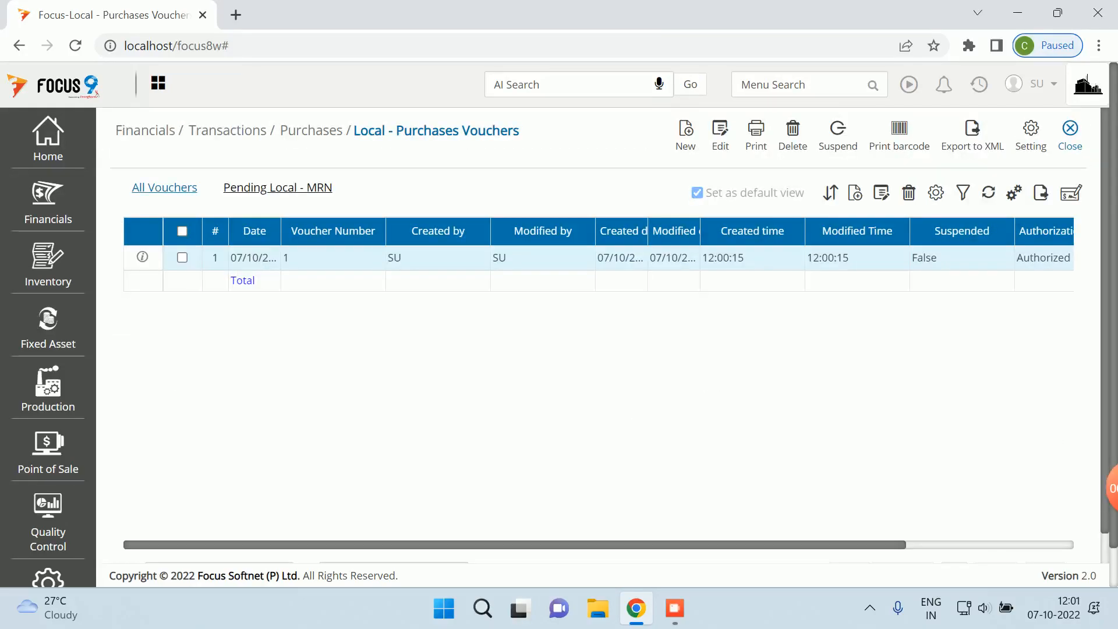
- Close the Purchases Vouchers list and open the Local - MRN document through the menu search
left_click(1071, 136)
left_click(798, 85)
type("local")
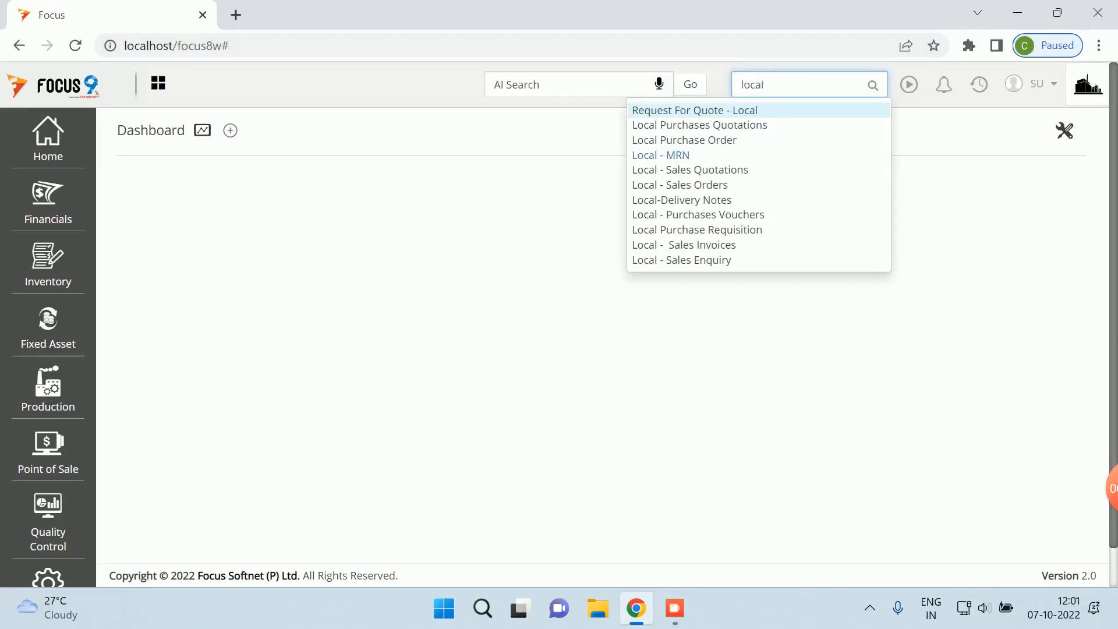
left_click(661, 155)
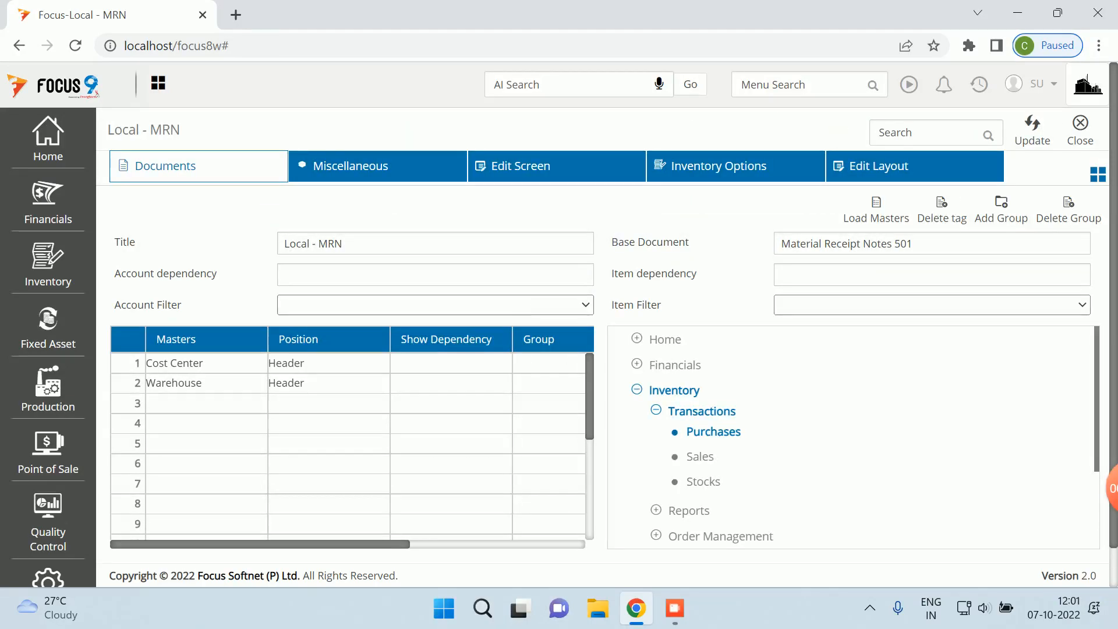
- Review the CGST field details in the MRN layout, keeping add-to-net as Not Applicable
left_click(520, 166)
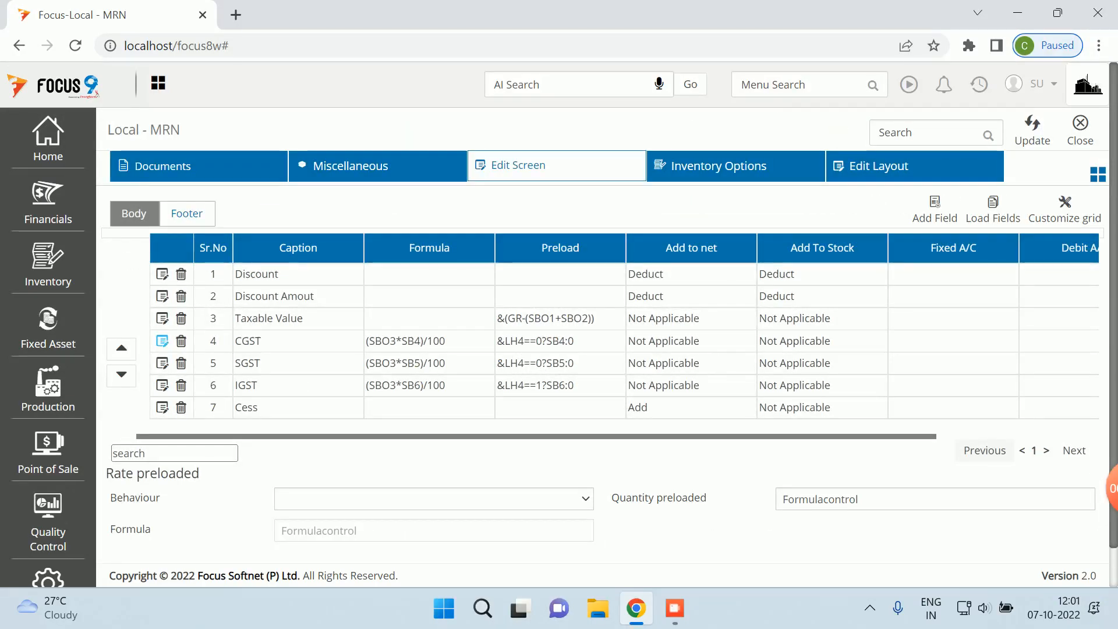
left_click(162, 341)
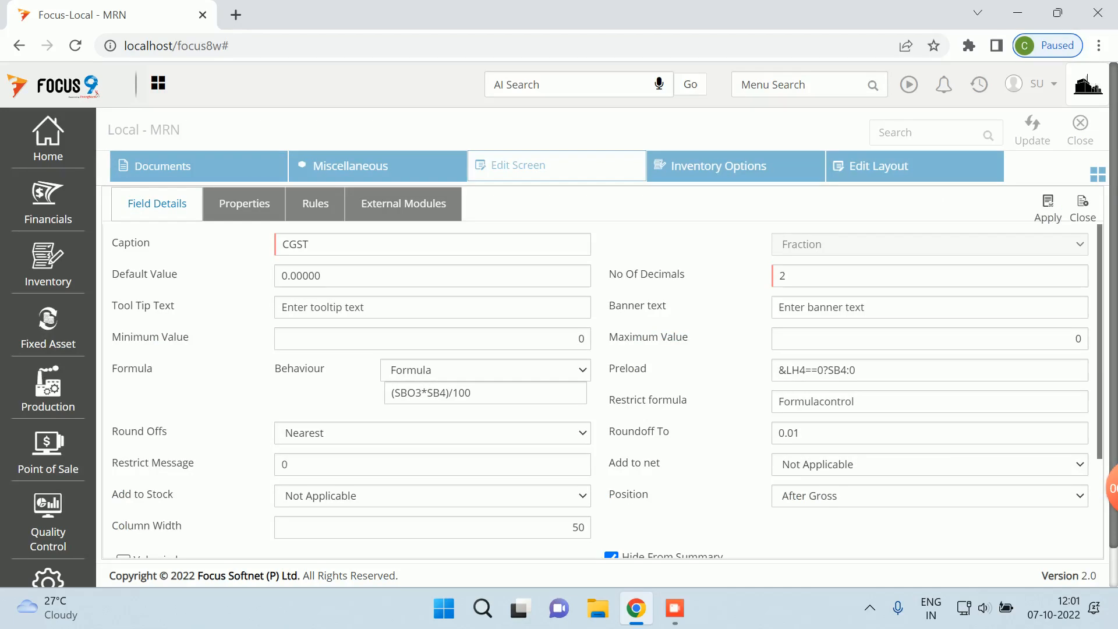
scroll(608, 392, "down", 3)
scroll(608, 392, "up", 1)
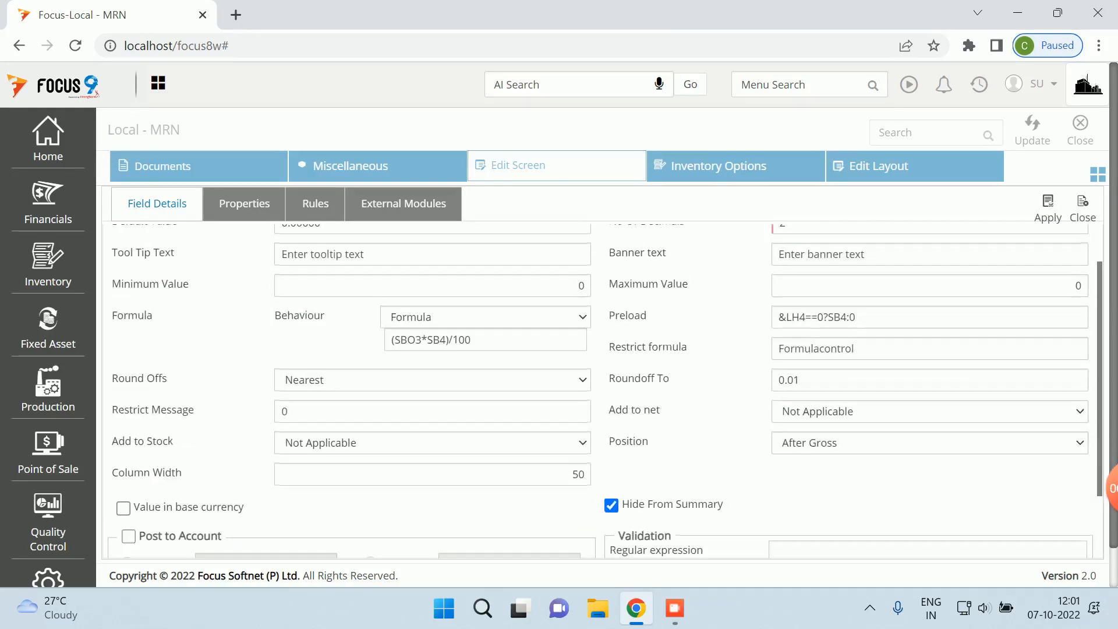
left_click(929, 411)
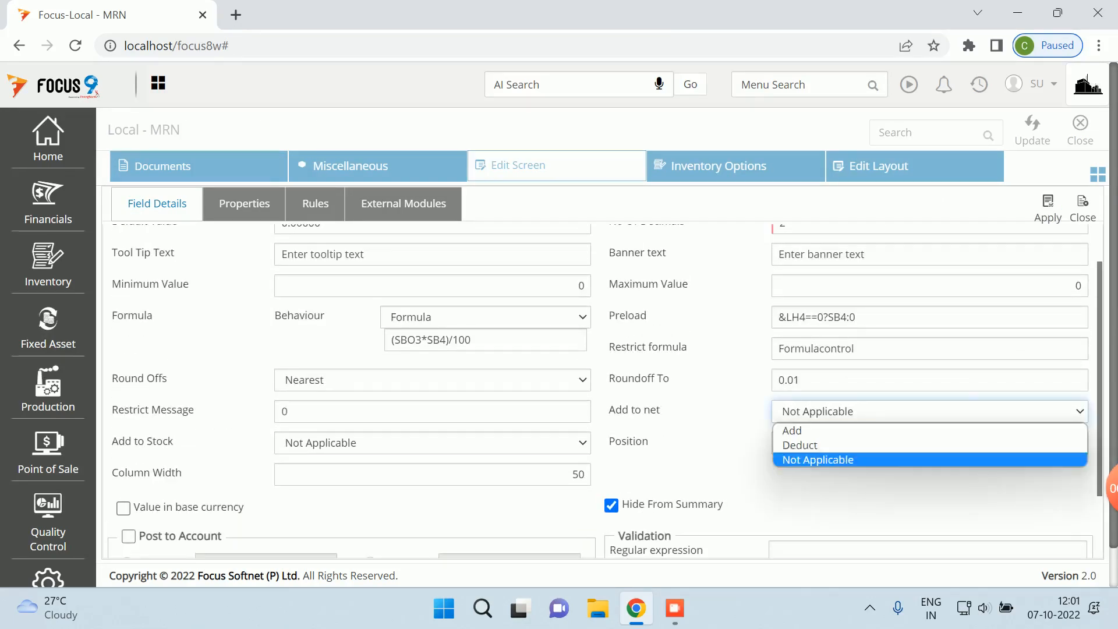
left_click(928, 411)
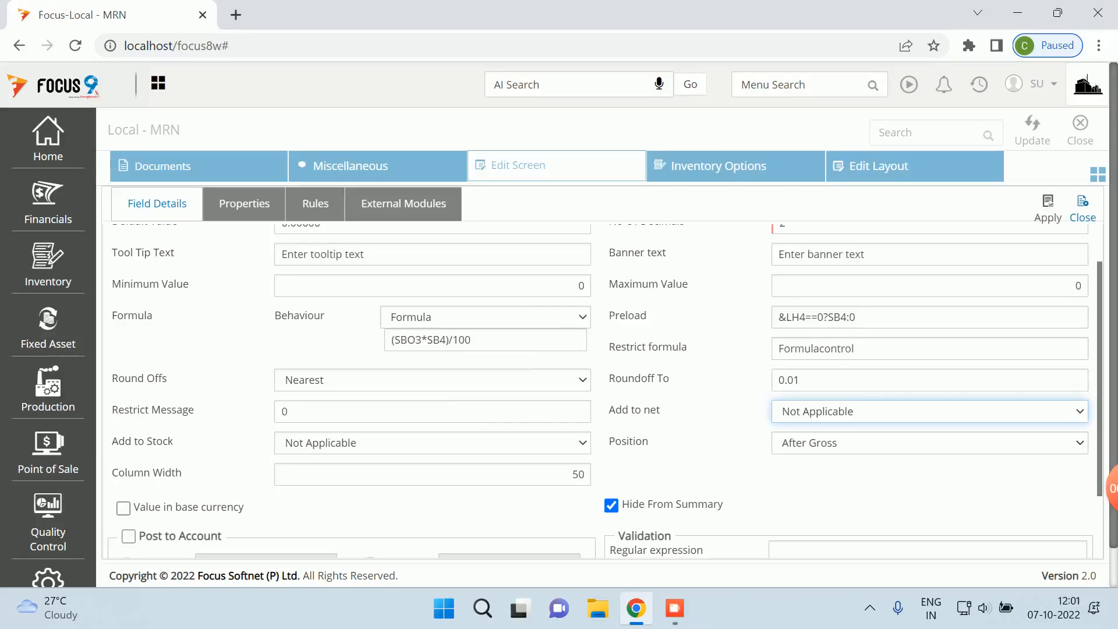
left_click(1082, 208)
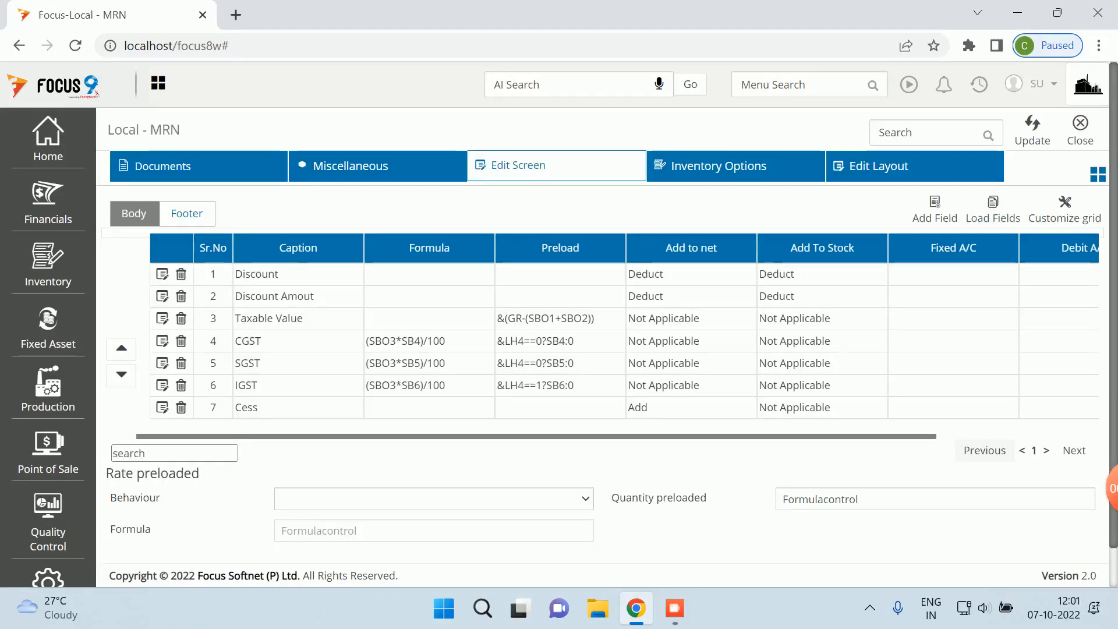
- Review the SGST field details, then close the layout editor and the Local - MRN list
left_click(163, 362)
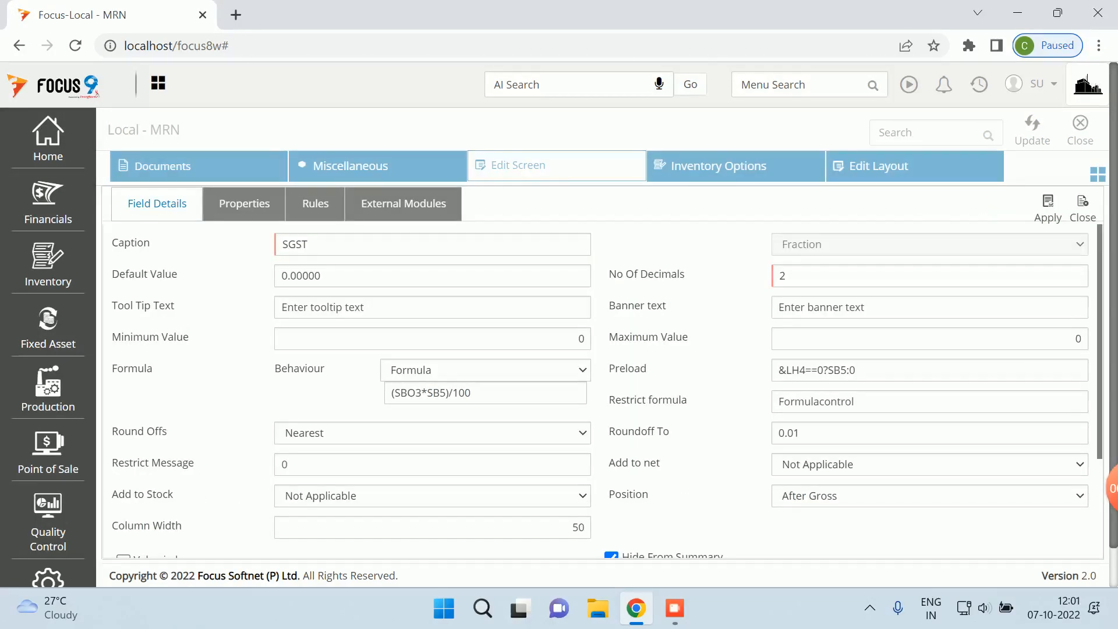
left_click(1082, 208)
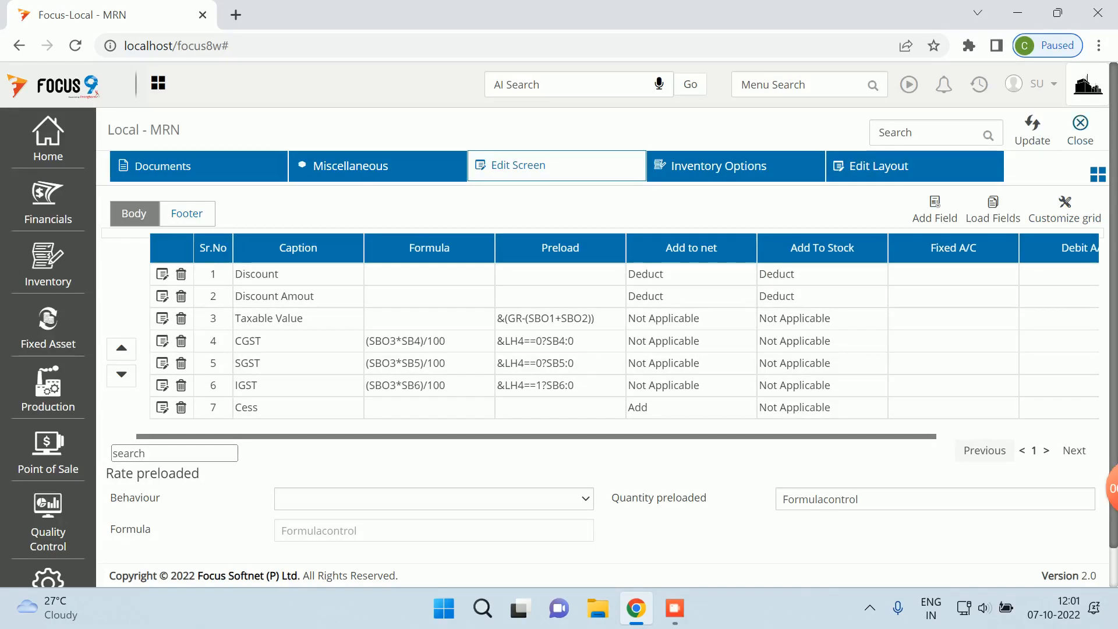
left_click(1079, 130)
left_click(1071, 130)
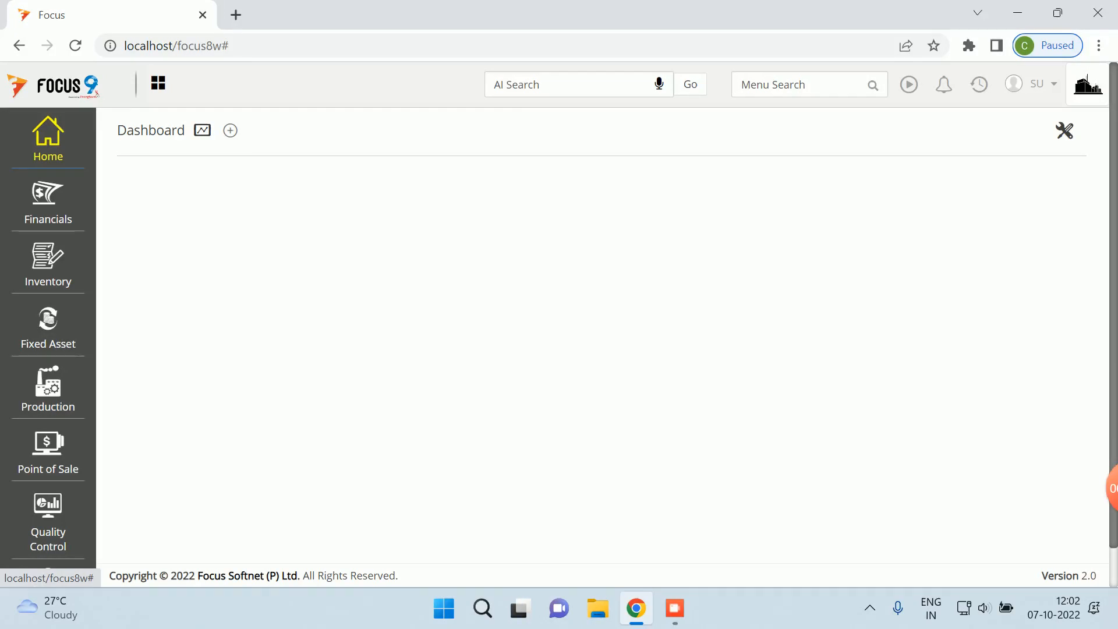
left_click(48, 139)
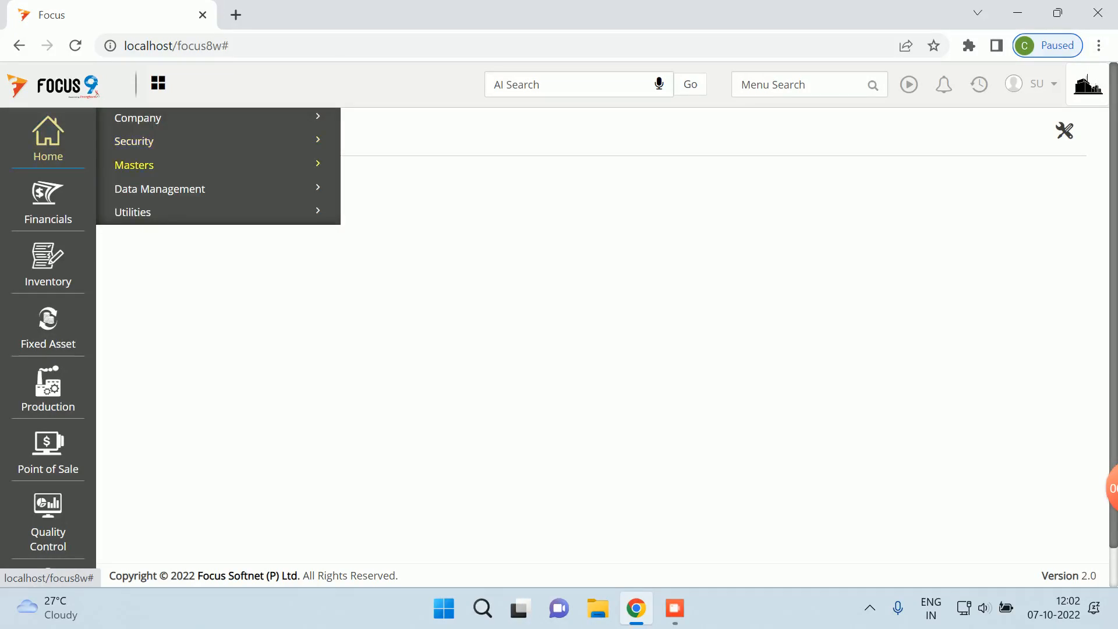
left_click(135, 166)
left_click(143, 192)
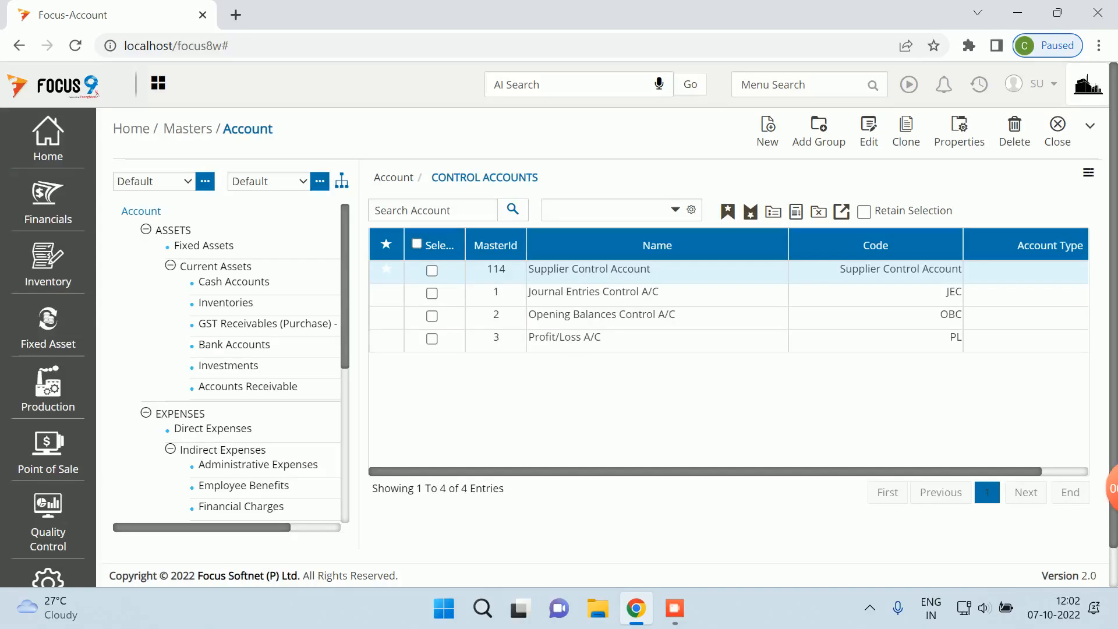
left_click(550, 210)
type("trade")
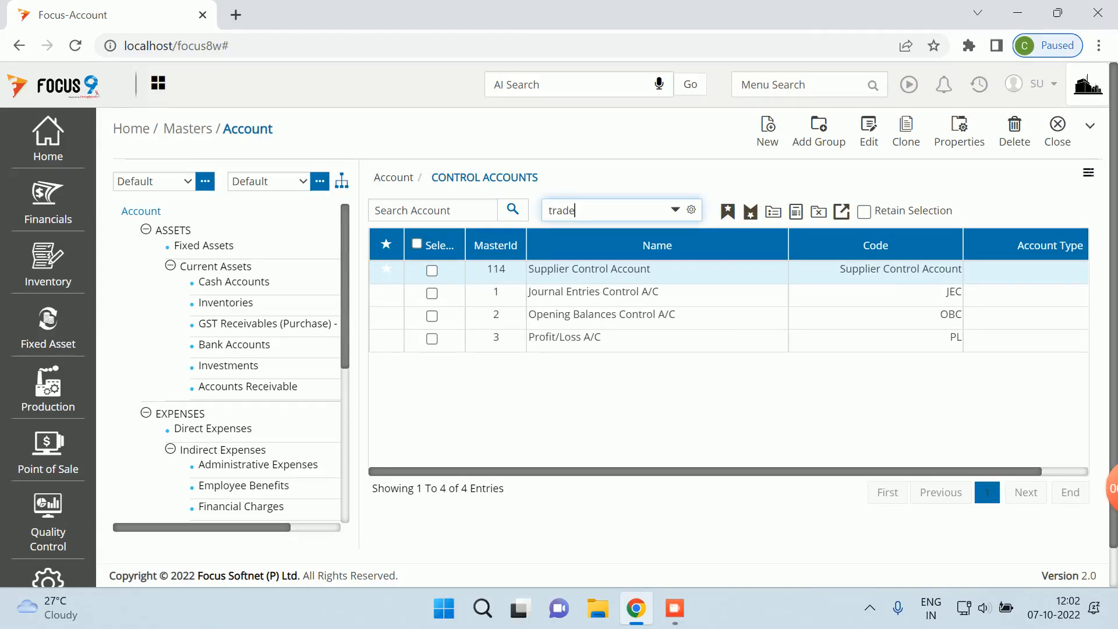
key("Return")
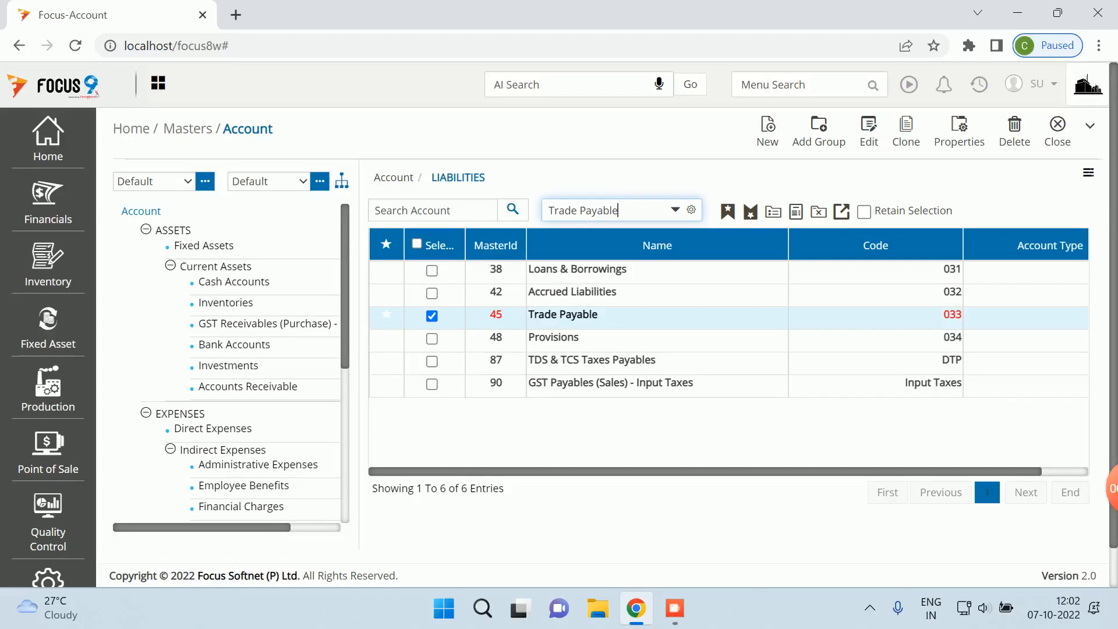
left_click(959, 131)
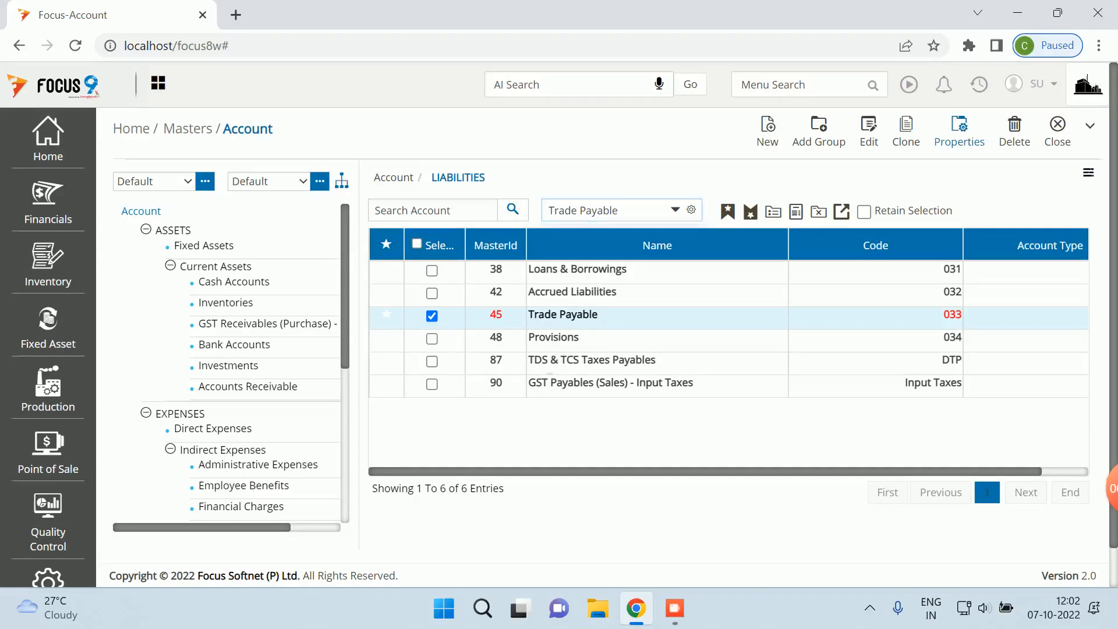
scroll(728, 335, "down", 2)
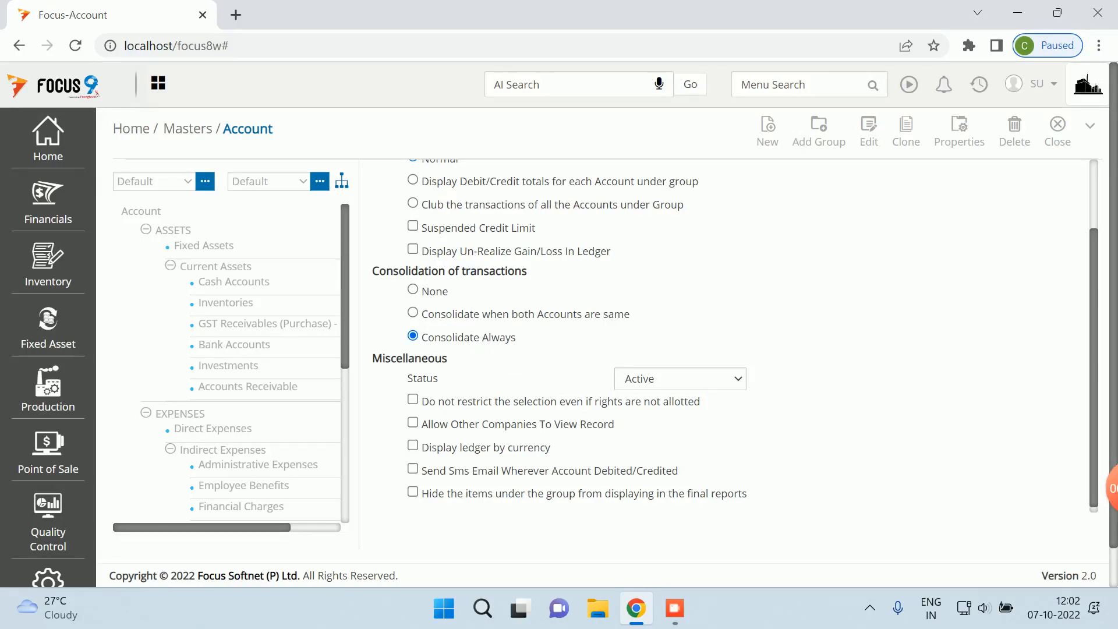
scroll(734, 336, "up", 2)
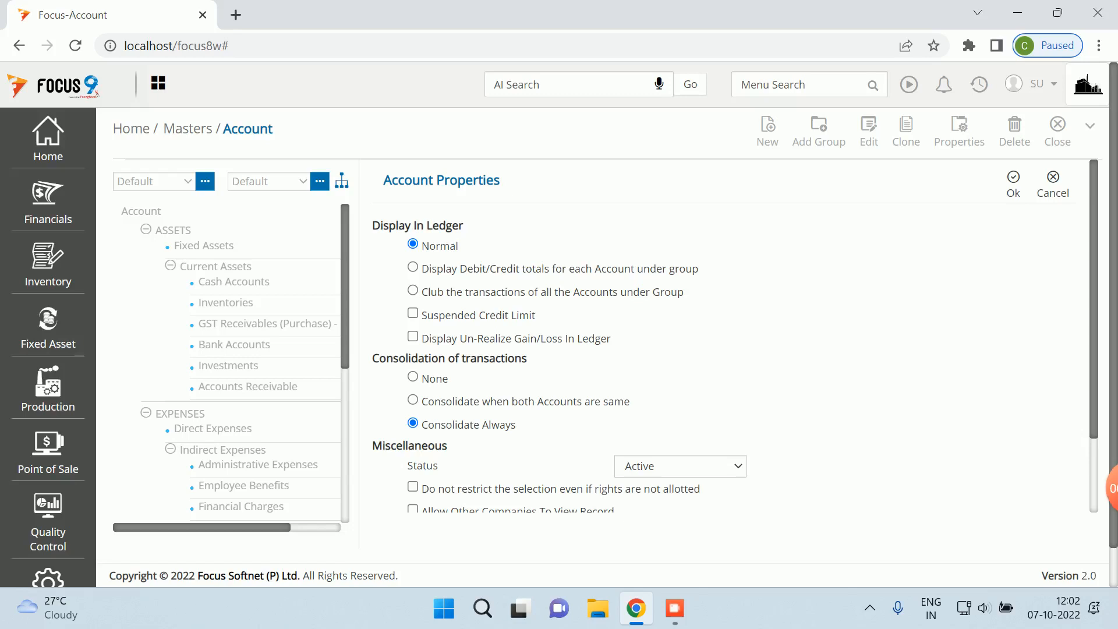
left_click(1052, 184)
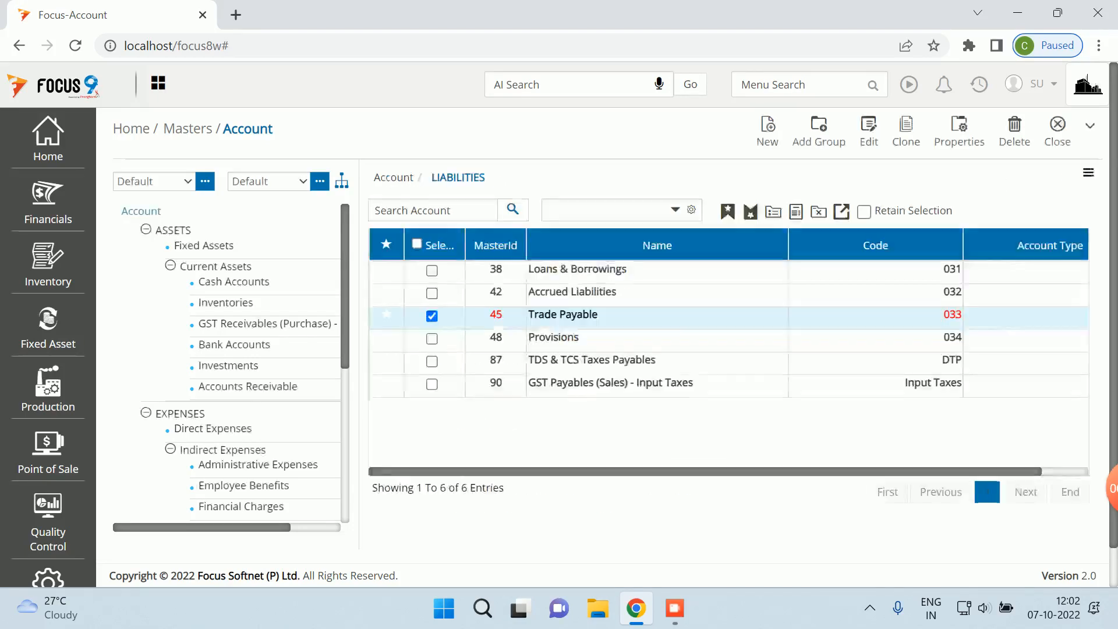
left_click(1058, 131)
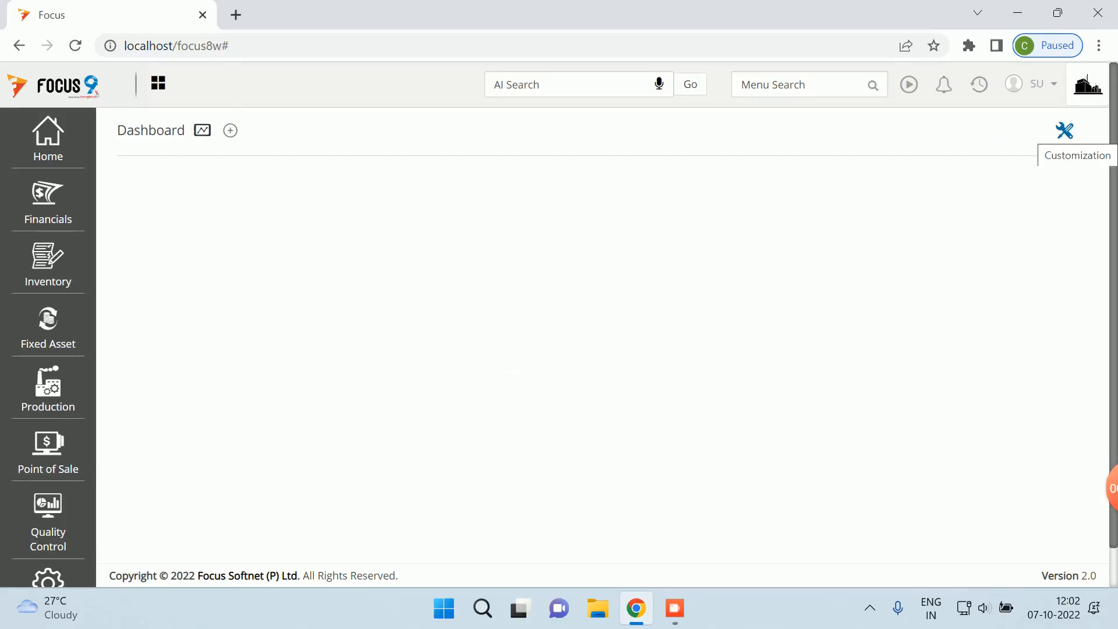
left_click(801, 85)
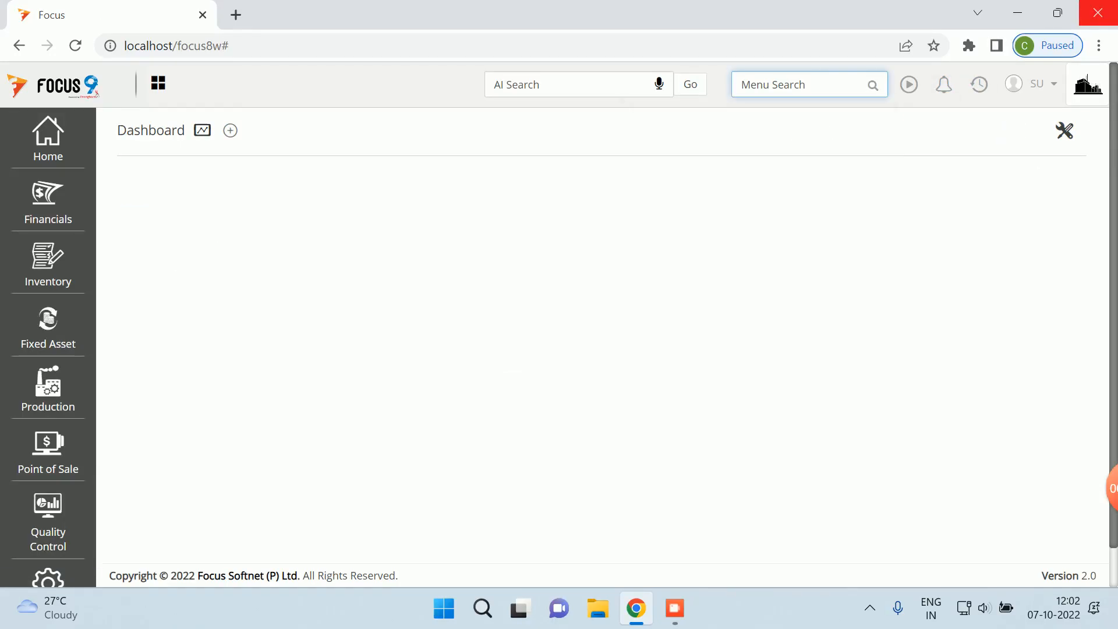
type("trial")
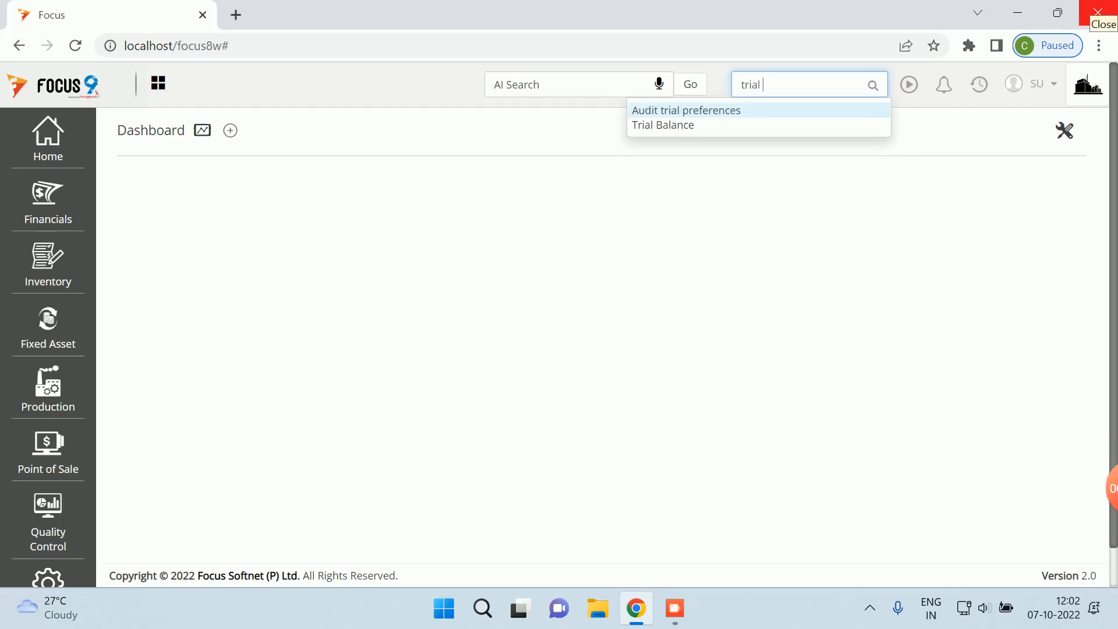
key("Down")
key("Return")
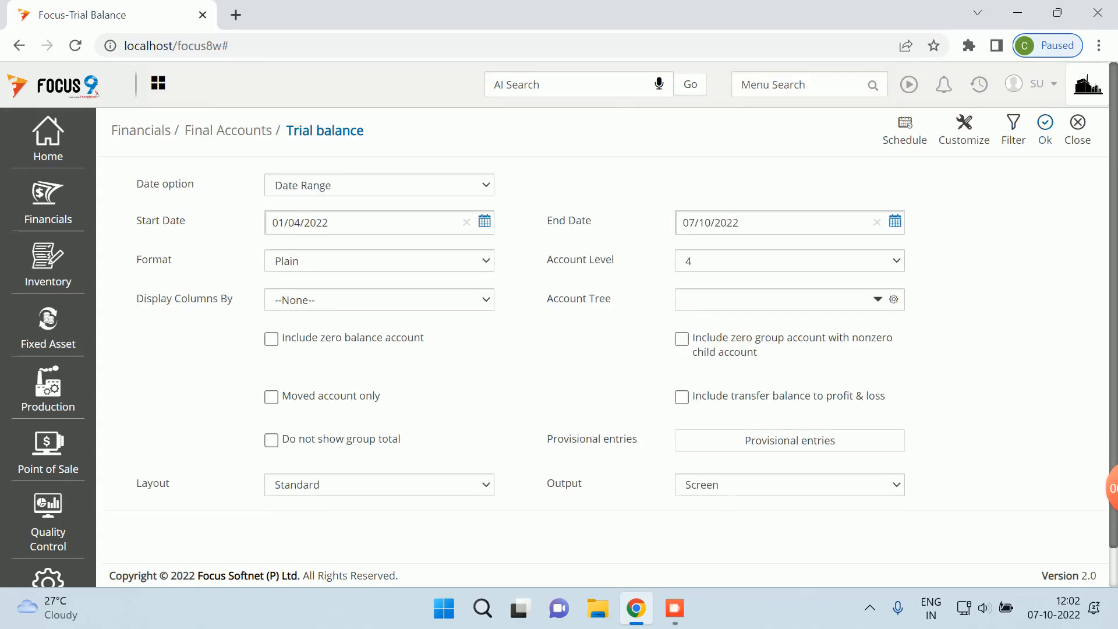
left_click(1044, 129)
left_click(1047, 138)
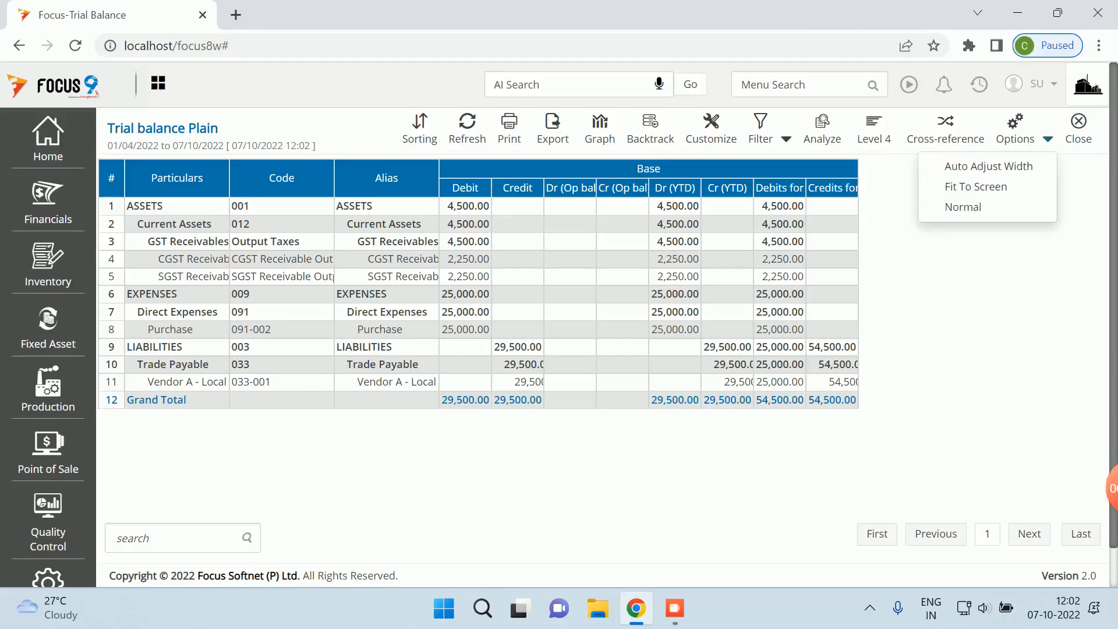
left_click(953, 166)
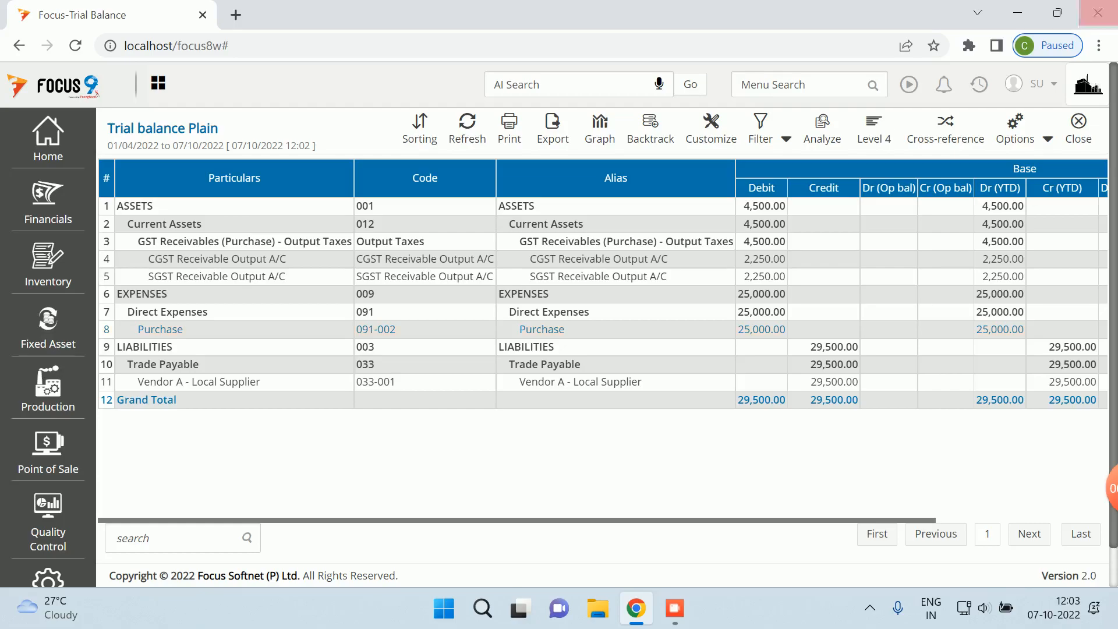
left_click(1079, 124)
left_click(1078, 124)
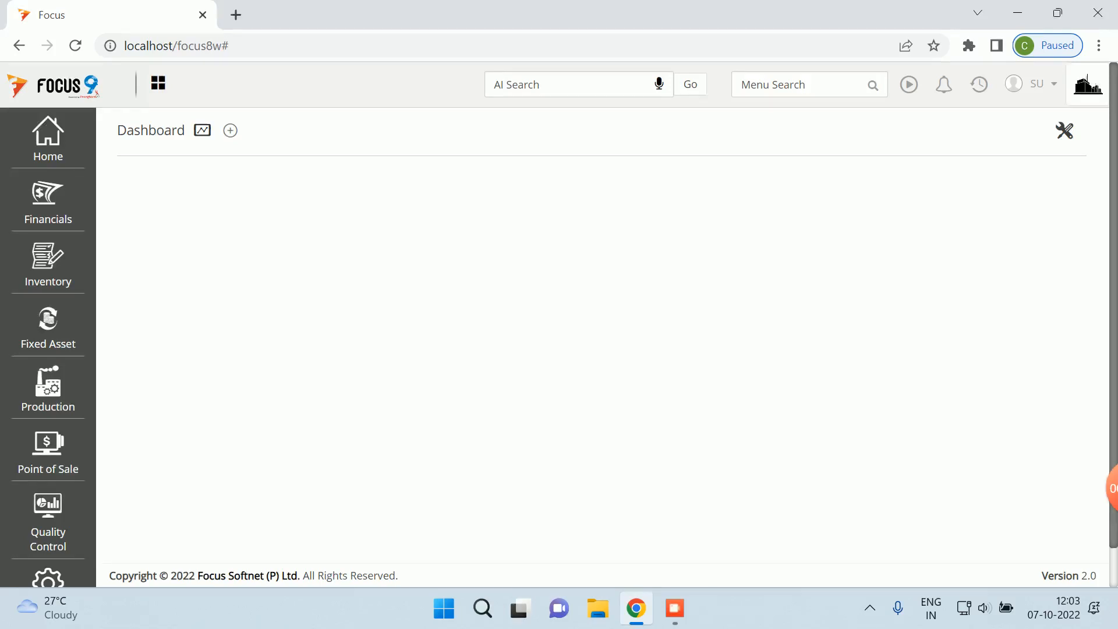
- Log out of the SU user account from the user menu
left_click(1031, 83)
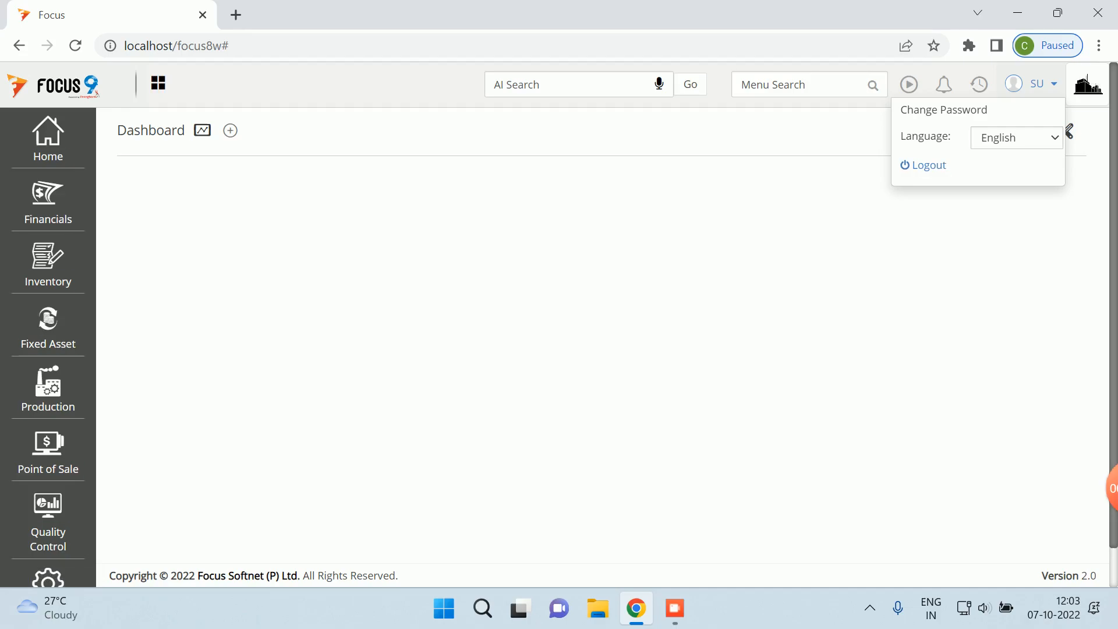
left_click_drag(916, 165, 916, 198)
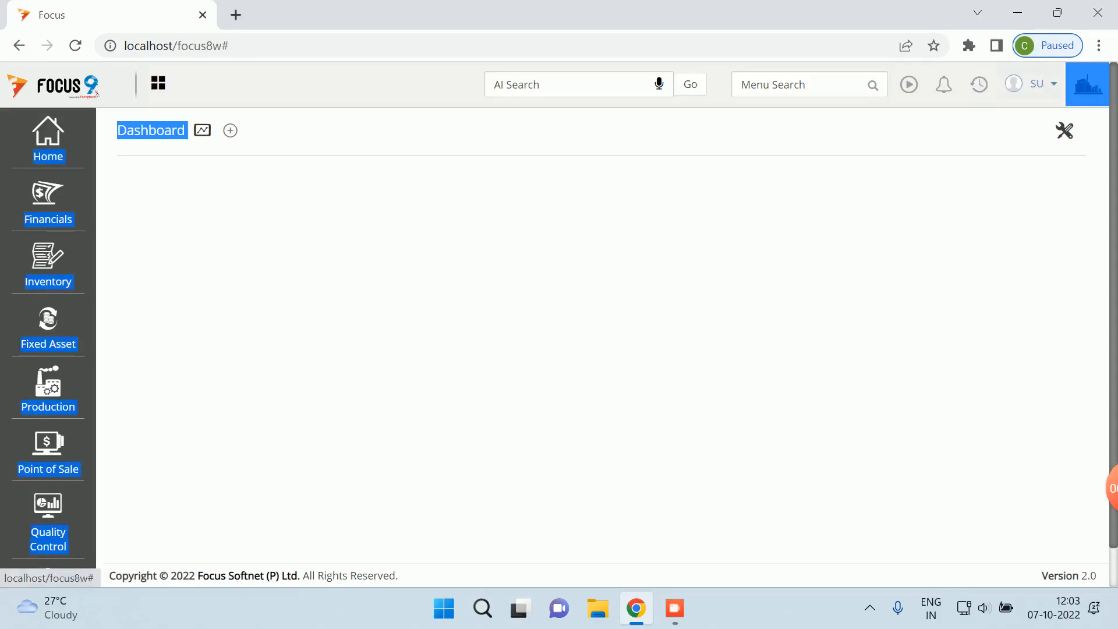
left_click(1031, 83)
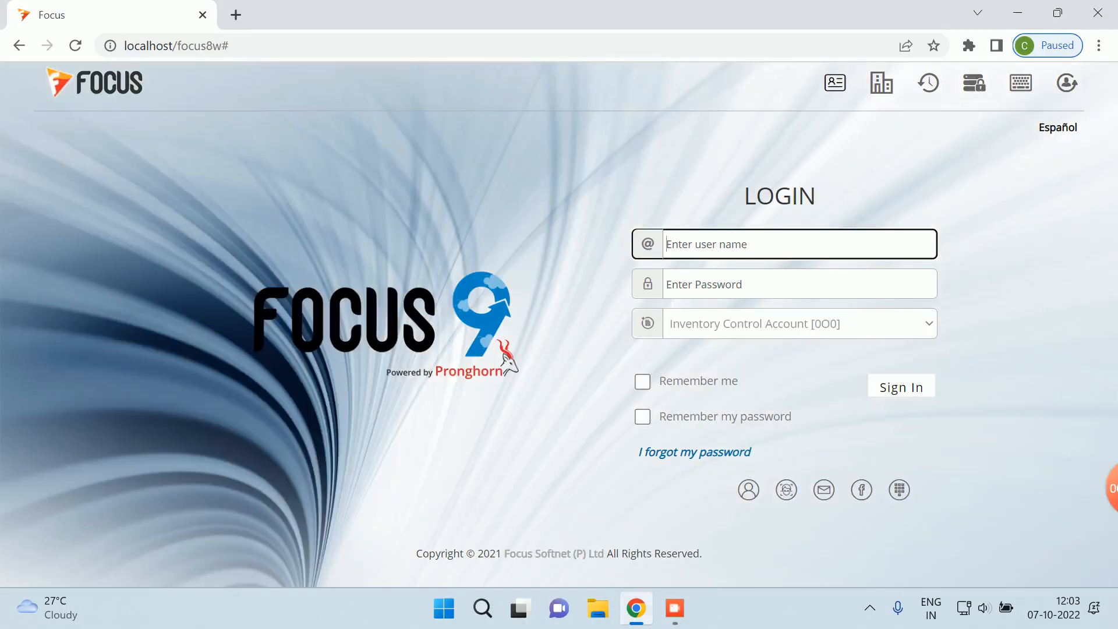
left_click(675, 608)
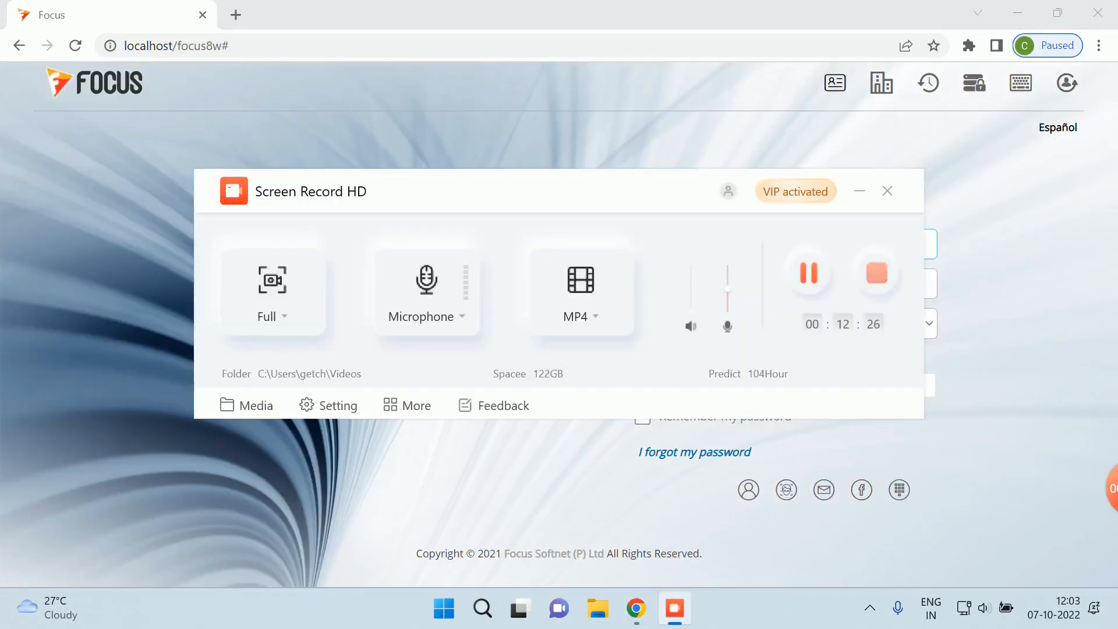